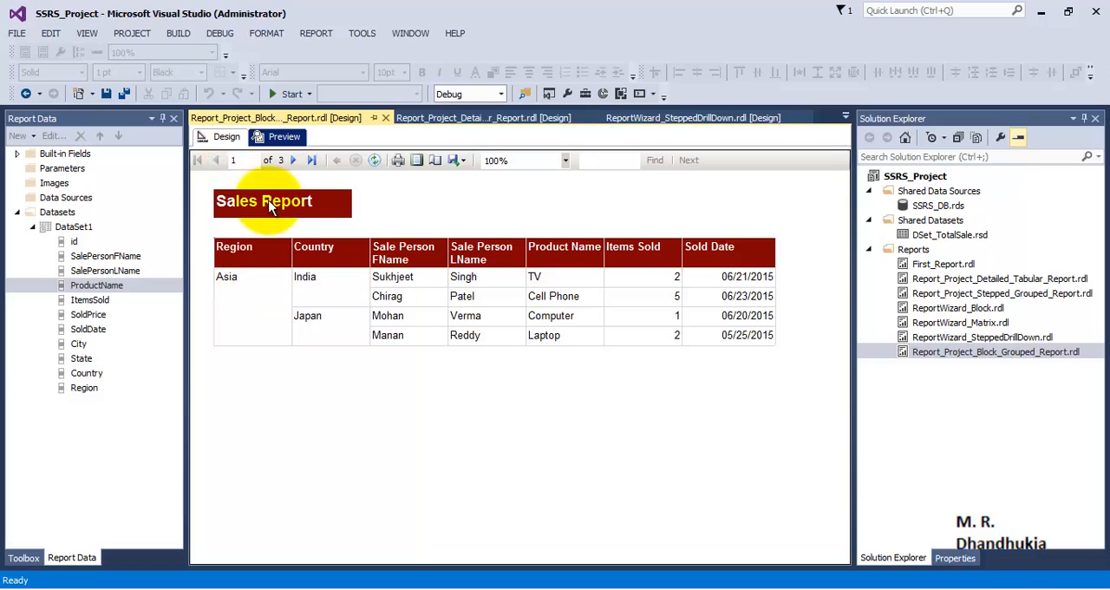
- Page through the block grouped report's preview to compare where the Sales Report title and the column headers appear
left_click(292, 160)
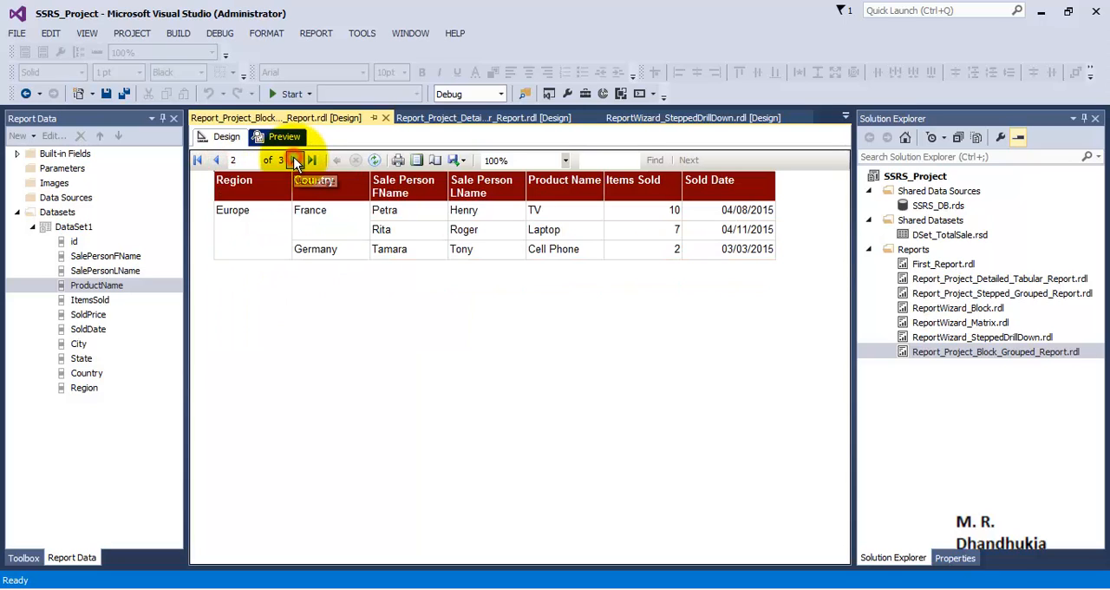
left_click(293, 159)
left_click(217, 162)
left_click(216, 162)
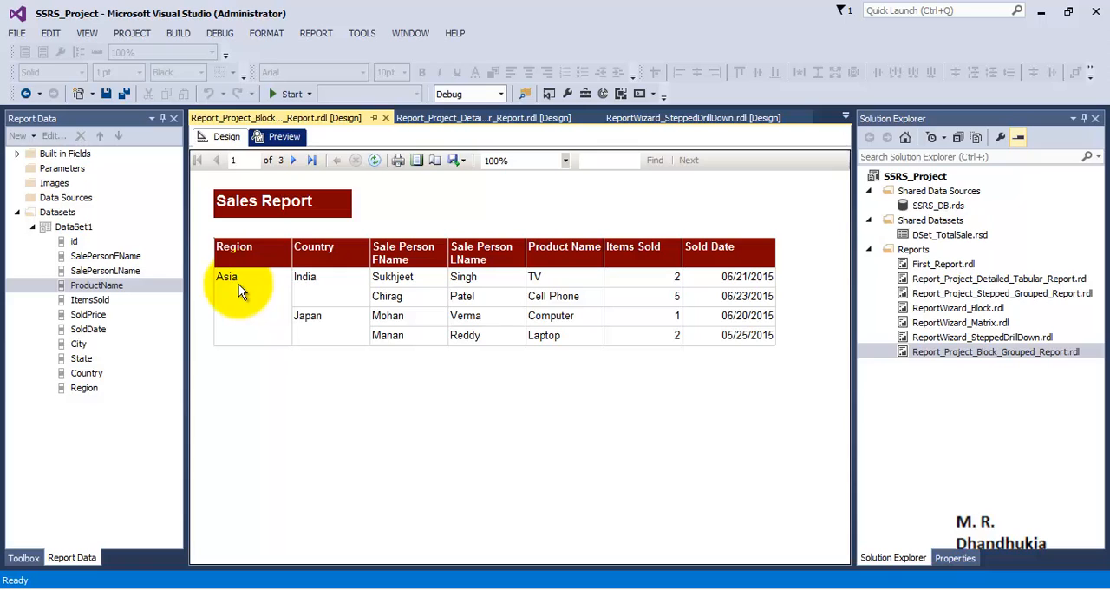
left_click(293, 159)
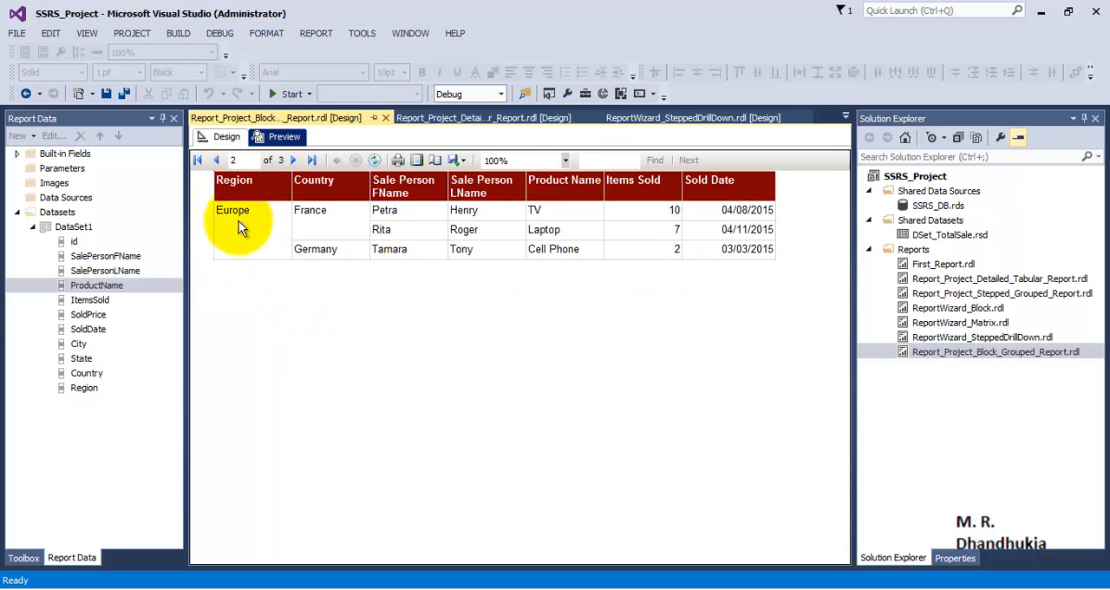
left_click(292, 160)
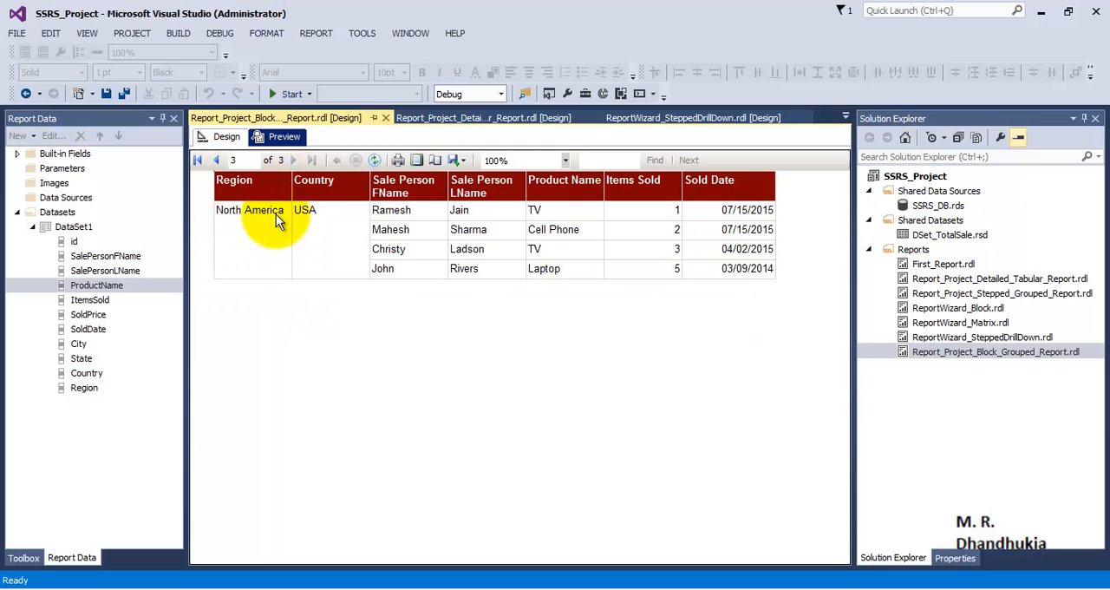
left_click(219, 160)
left_click(219, 161)
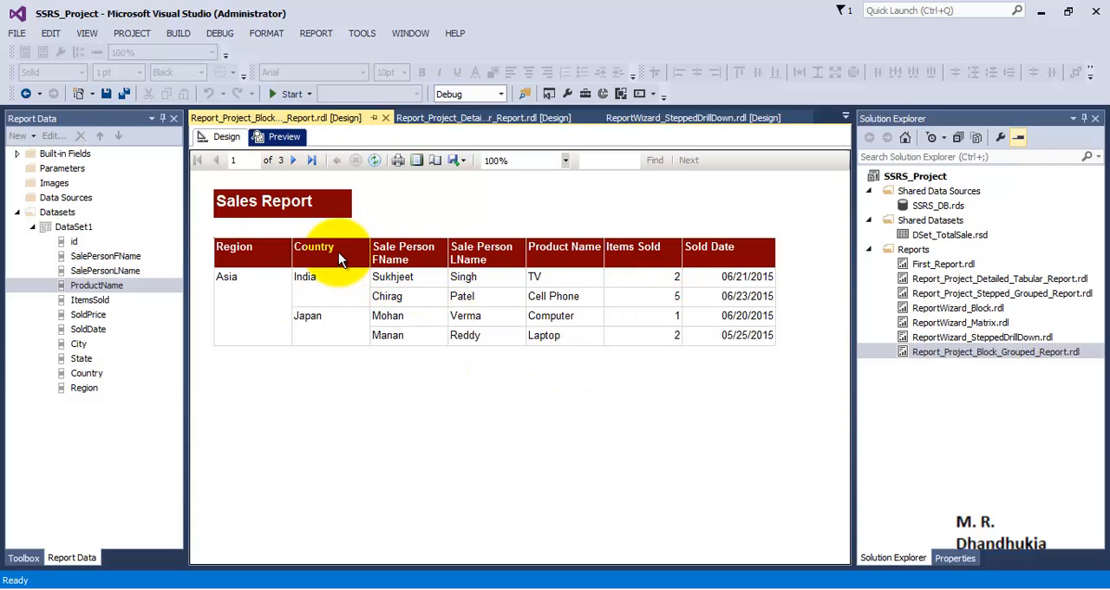
left_click(293, 160)
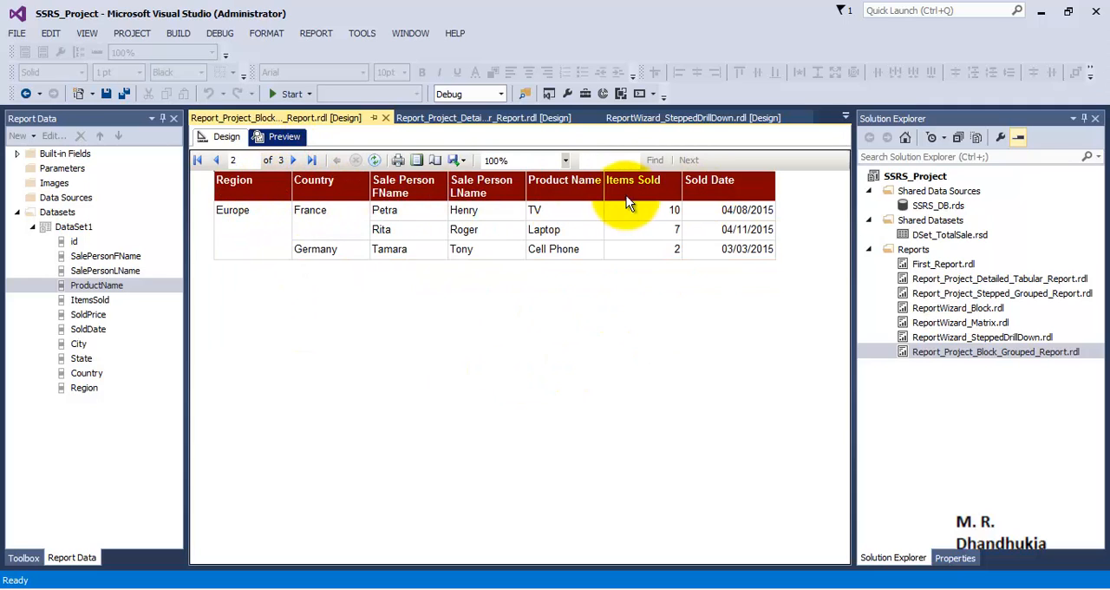
left_click(293, 160)
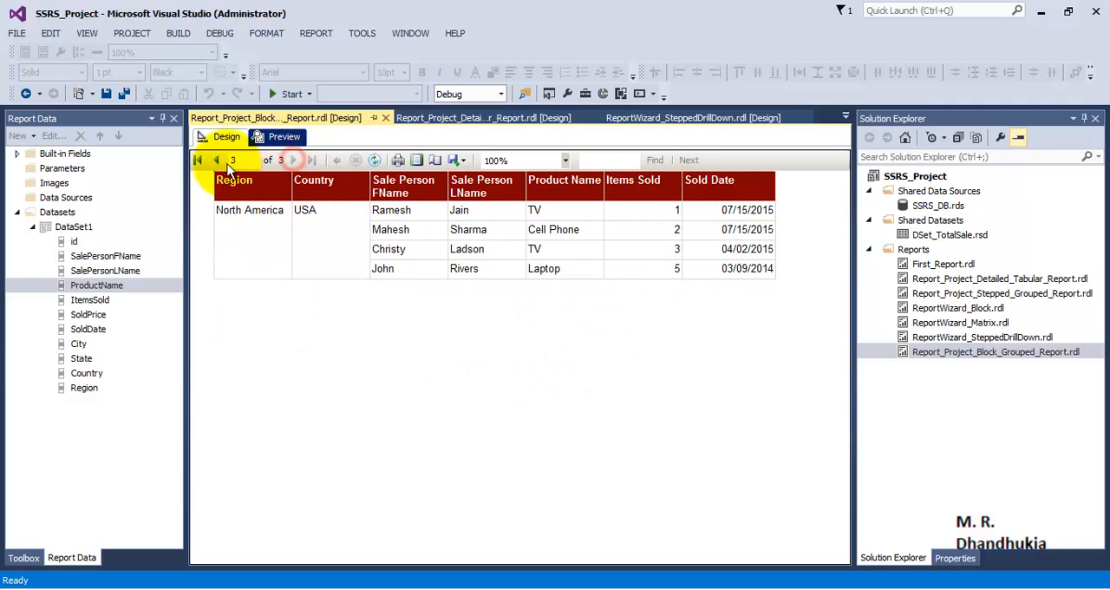
left_click(199, 159)
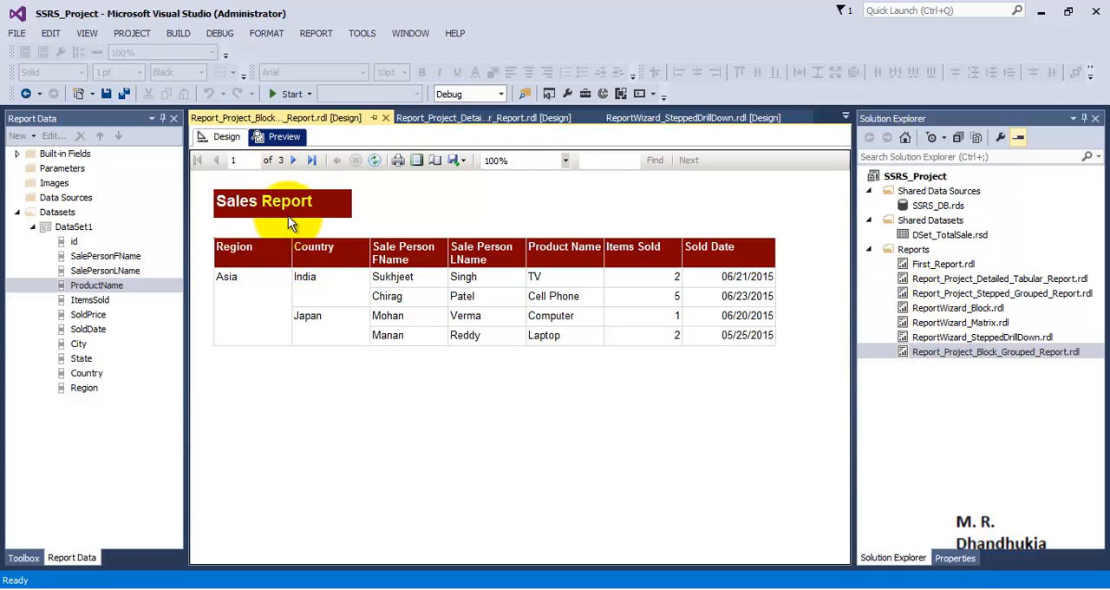
left_click(292, 160)
left_click(292, 161)
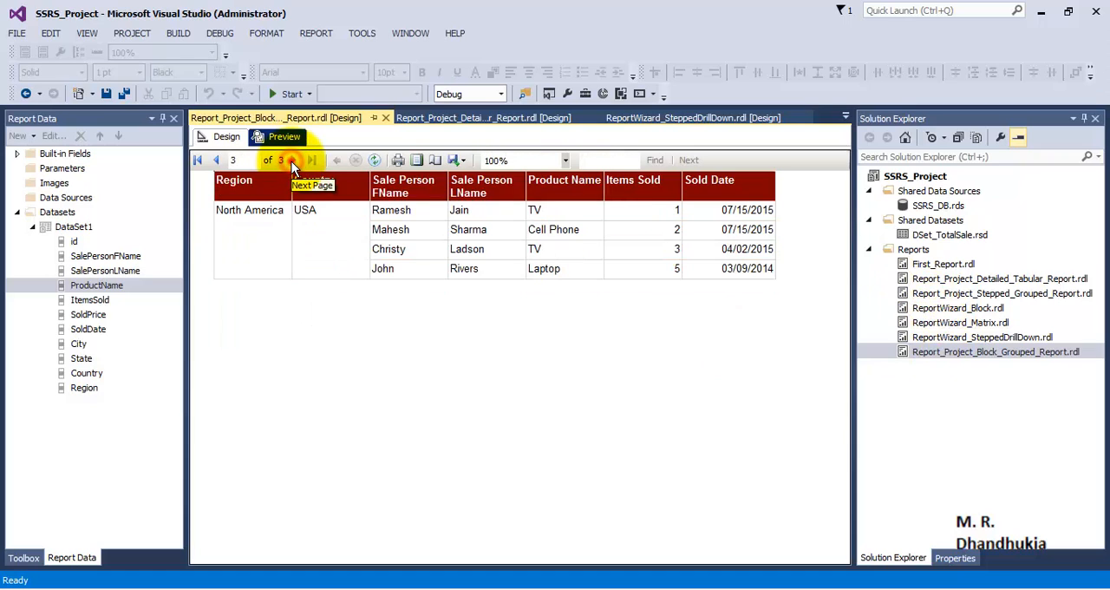
left_click(218, 160)
left_click(218, 161)
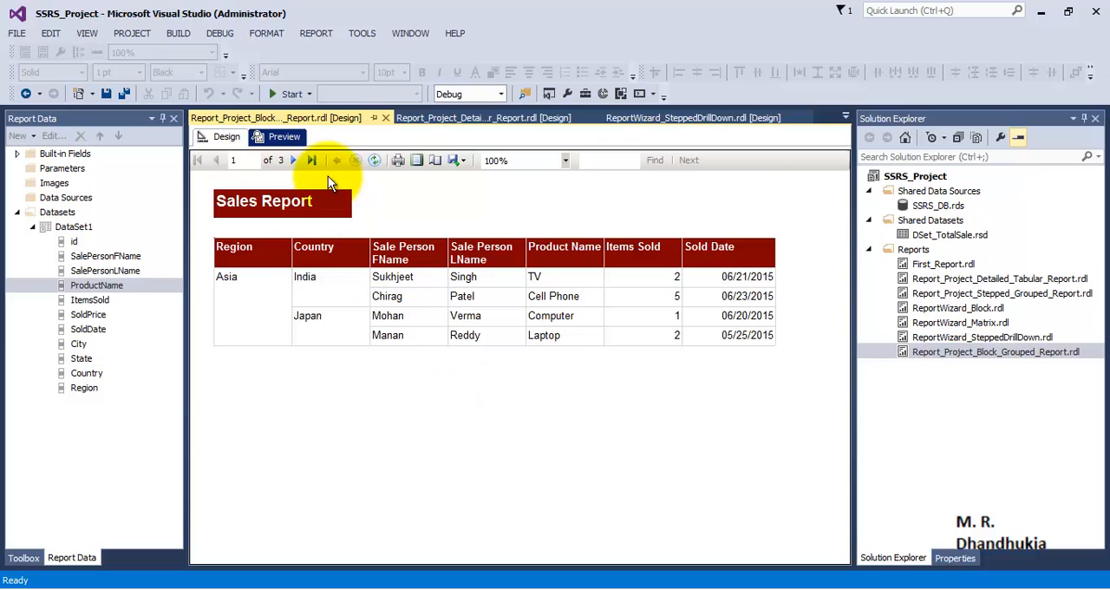
left_click(294, 160)
left_click(218, 160)
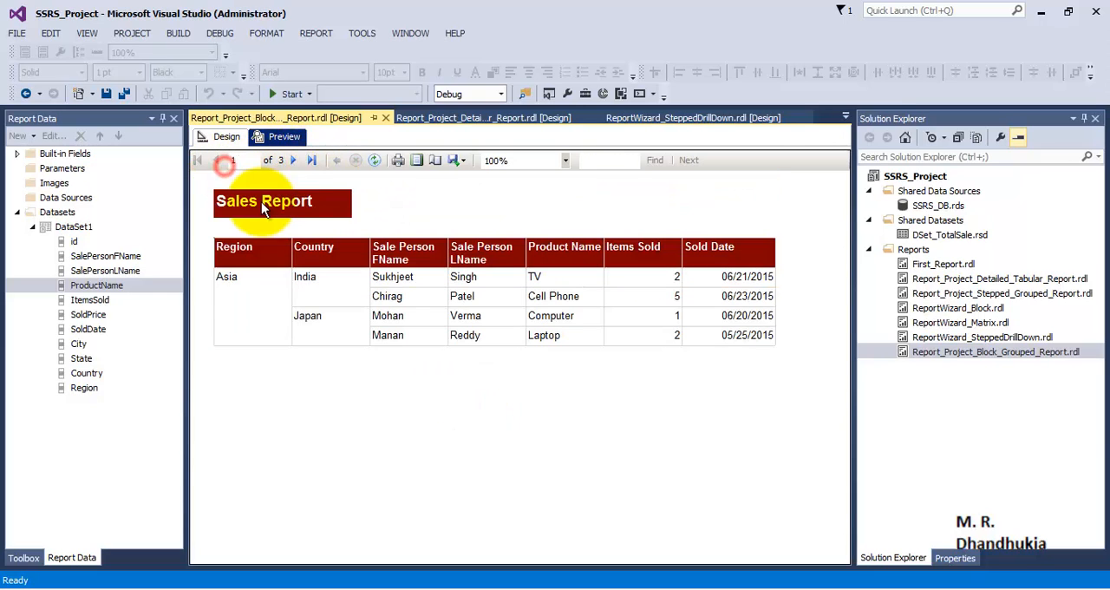
left_click(293, 159)
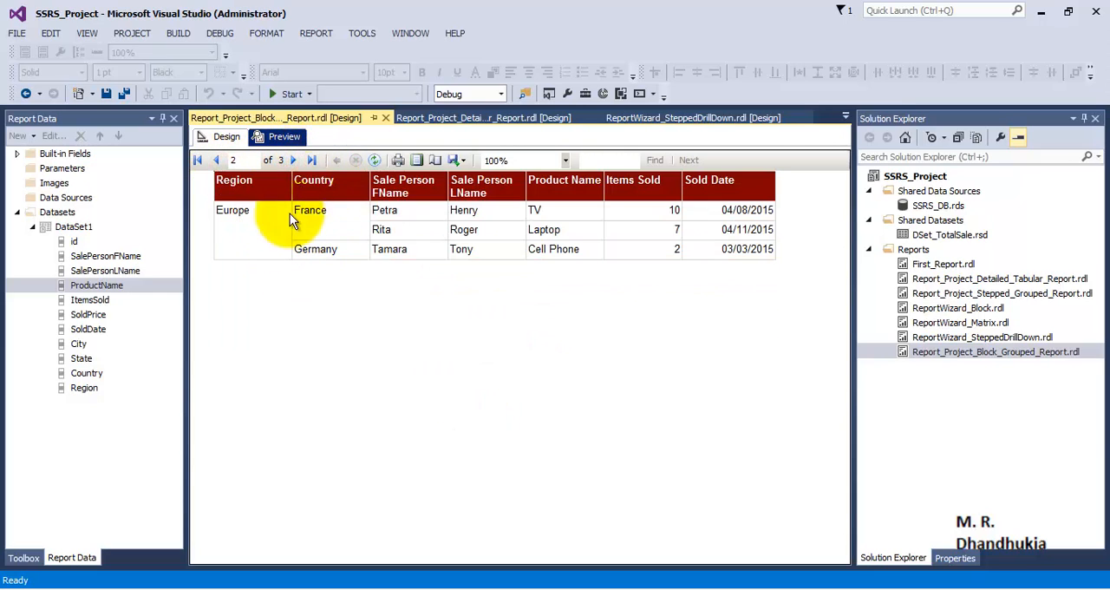
left_click(295, 160)
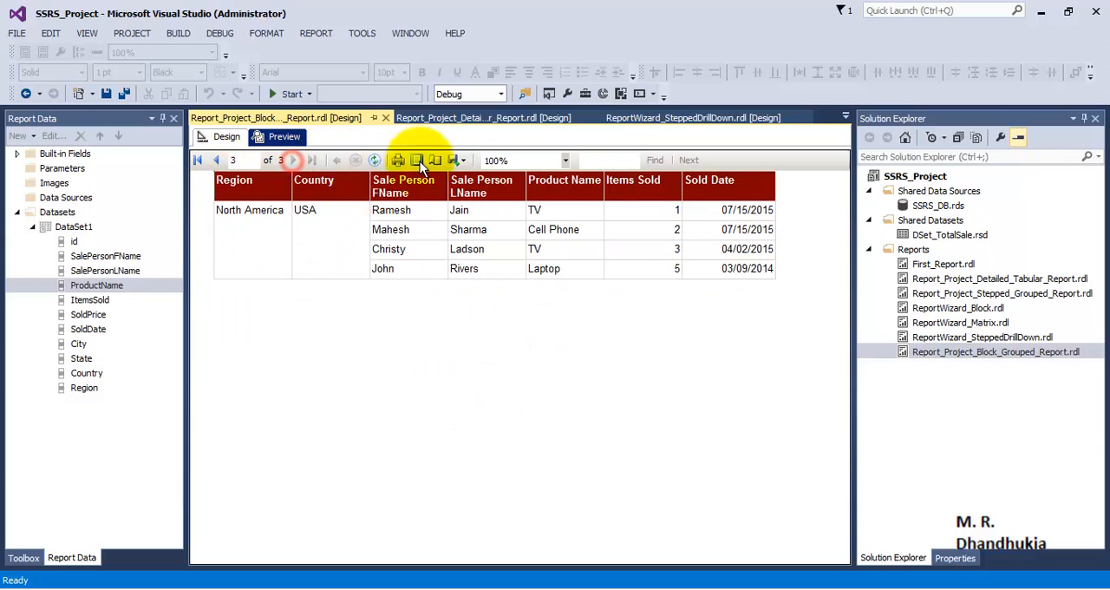
left_click(216, 160)
left_click(215, 160)
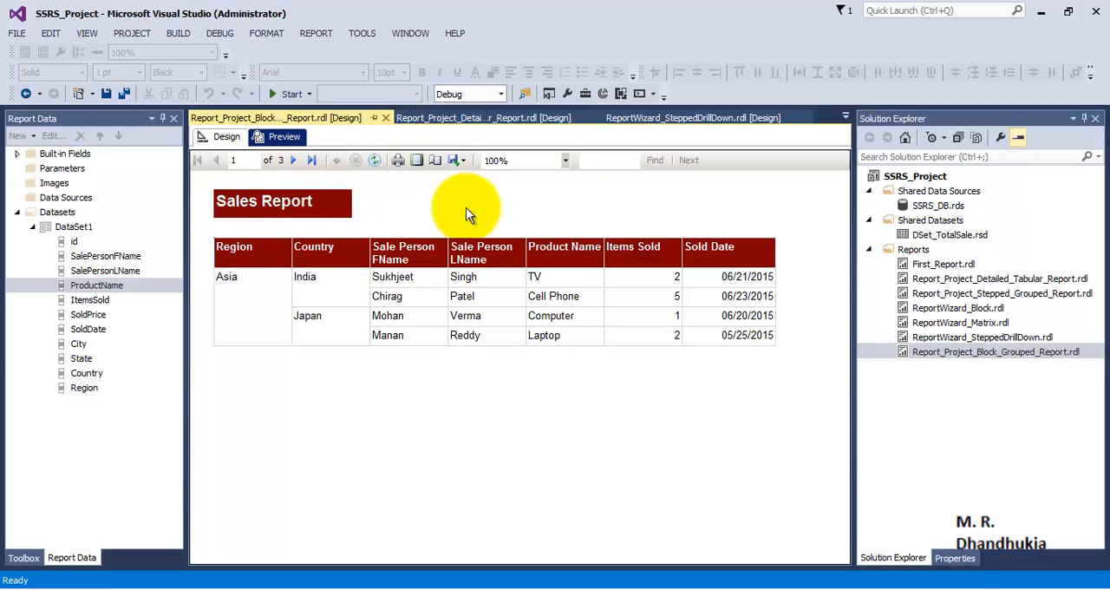
- Add a page header to the report design and move the Sales Report title into its upper-left corner
left_click(224, 137)
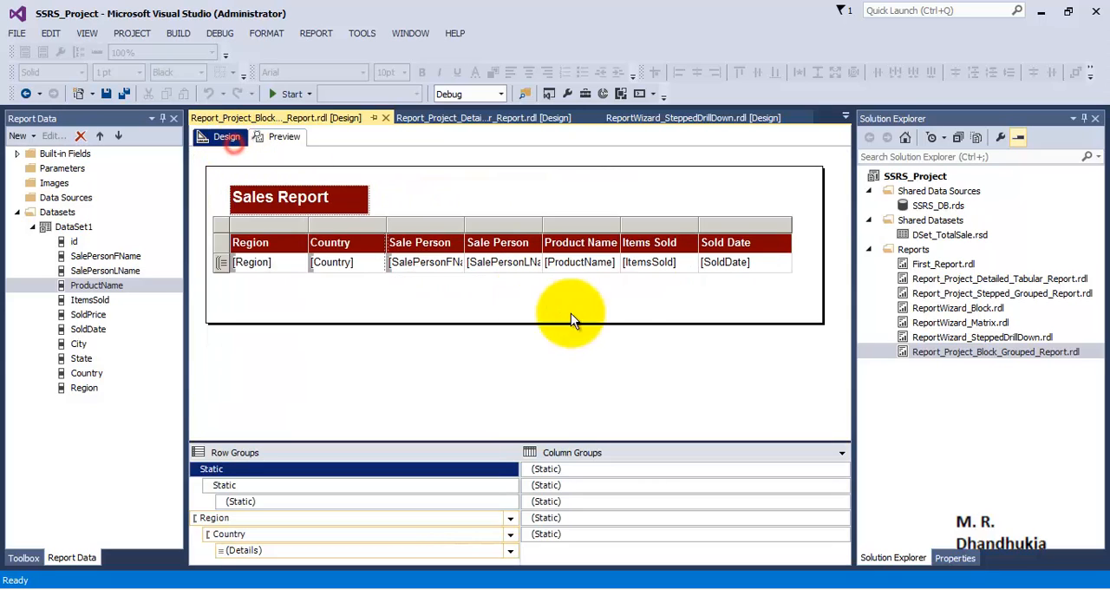
right_click(619, 371)
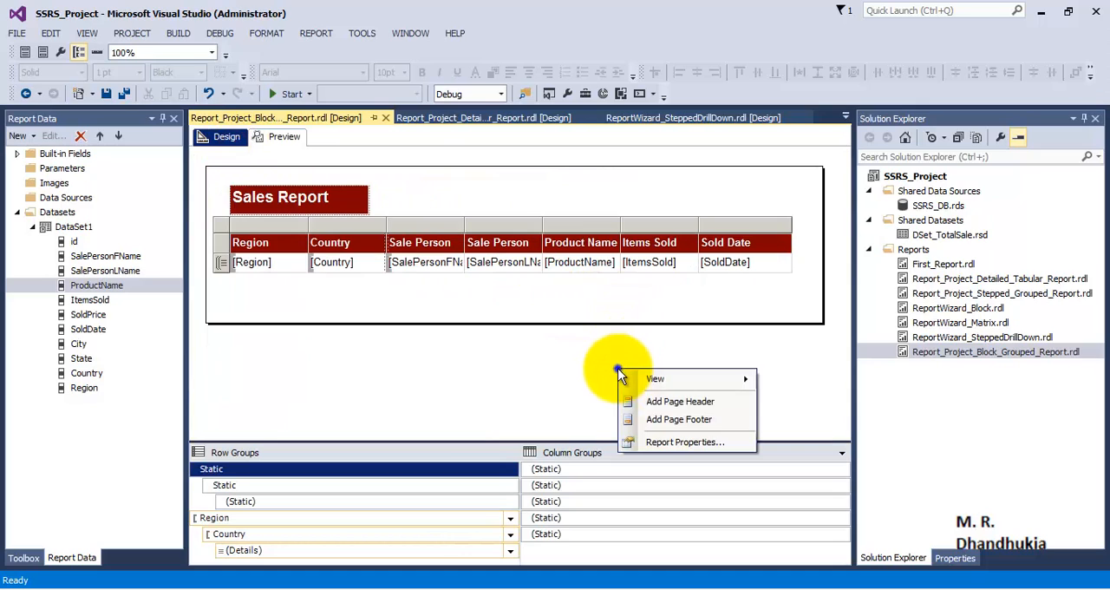
left_click(715, 401)
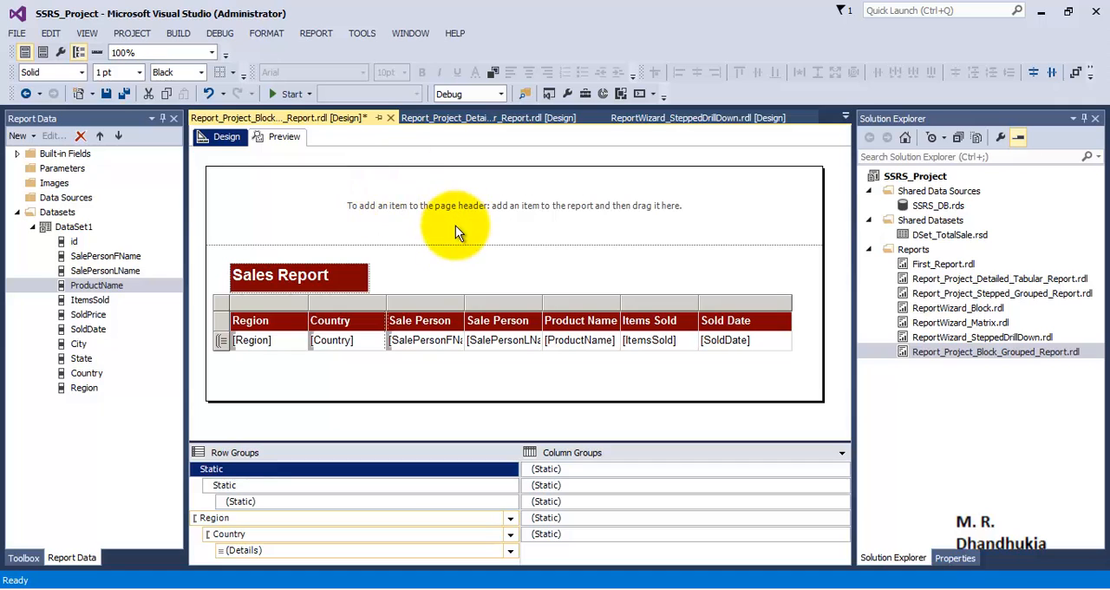
left_click_drag(338, 280, 313, 192)
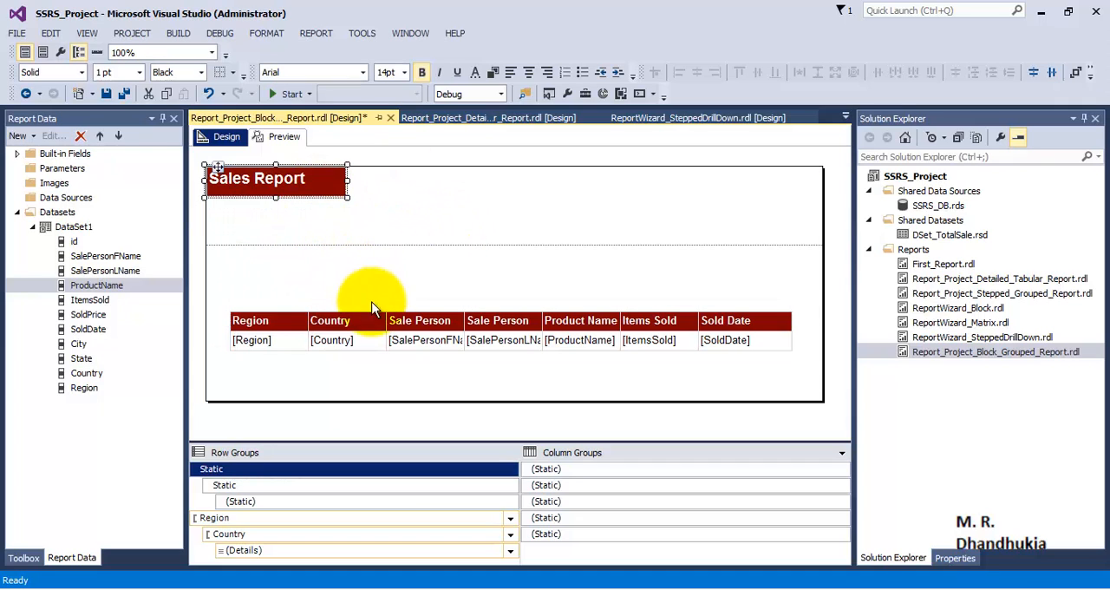
- Align the table with the left edge of the report body directly below the page header, and shrink the header to just below the title
left_click(318, 324)
left_click(230, 310)
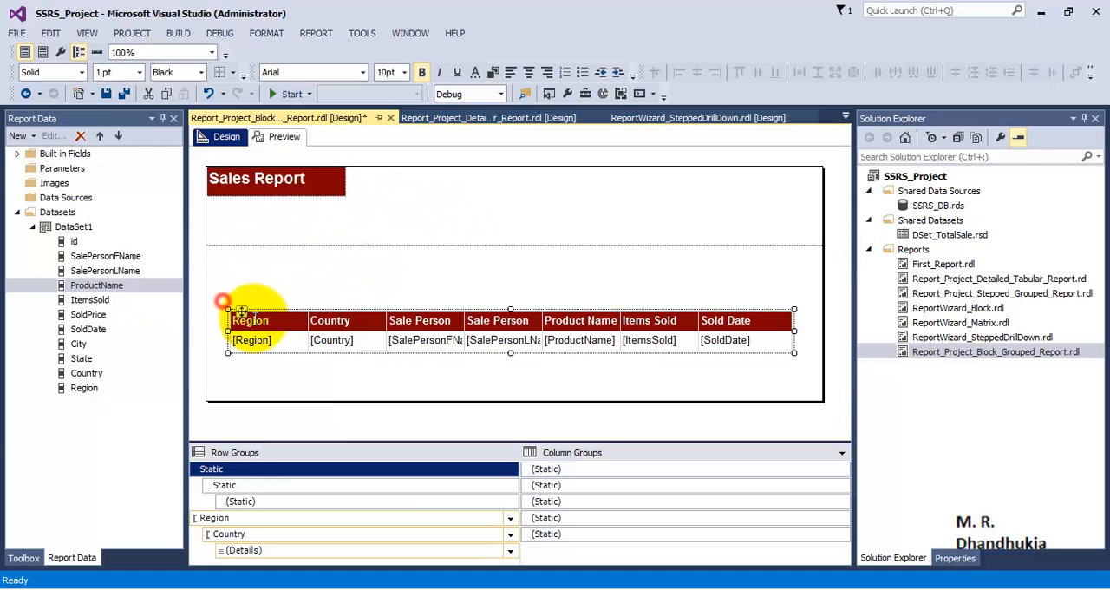
left_click_drag(242, 311, 226, 248)
left_click_drag(366, 242, 357, 201)
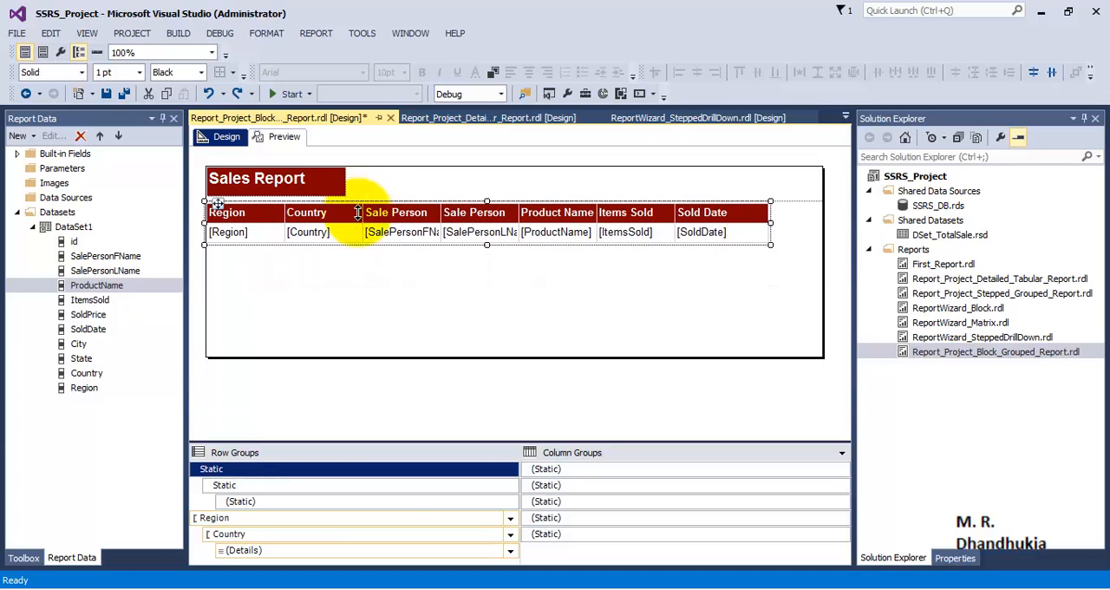
left_click(392, 299)
- Preview the report and page through it to check whether the Sales Report title repeats on every page
left_click(283, 139)
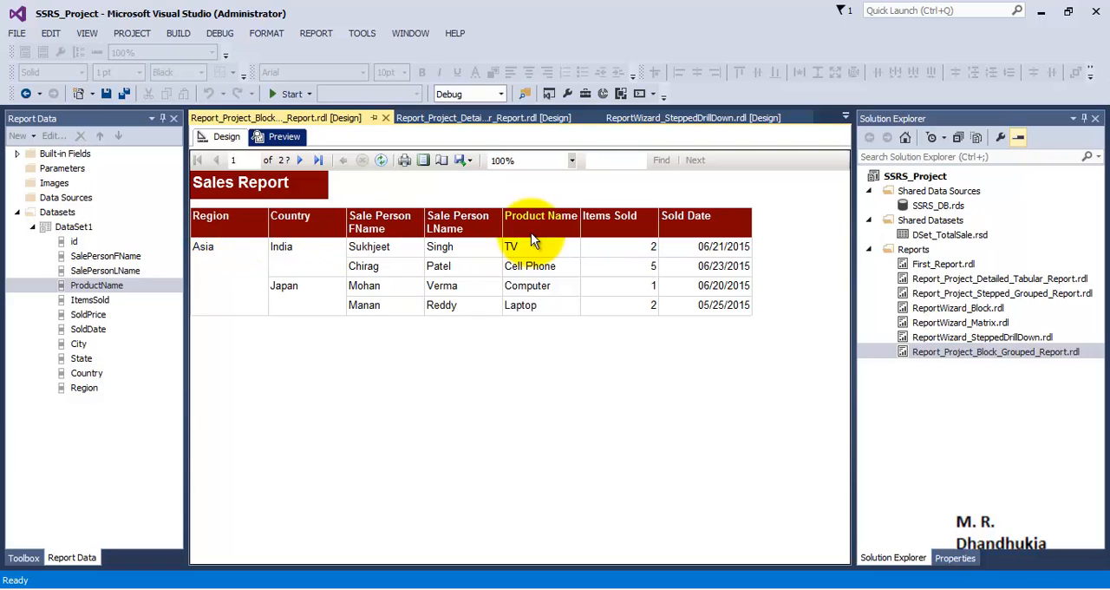
left_click(300, 160)
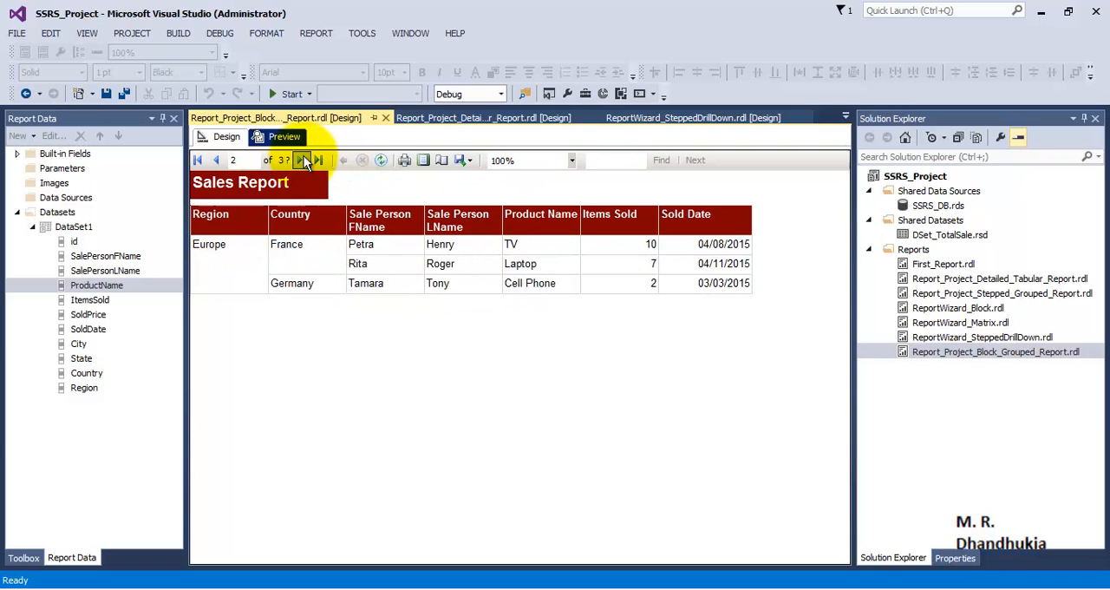
left_click(302, 160)
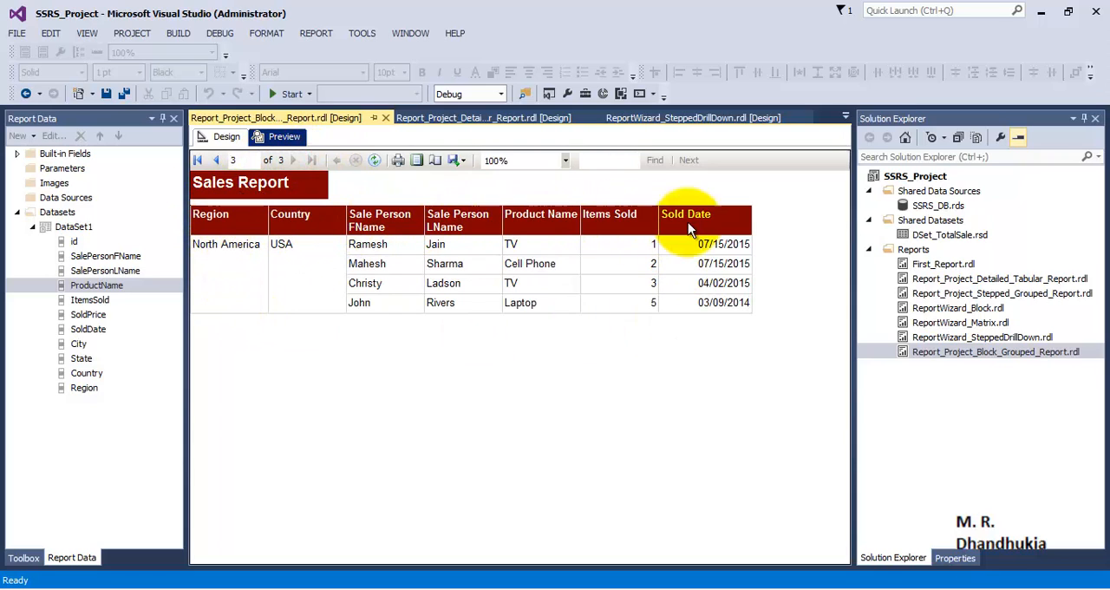
left_click(199, 159)
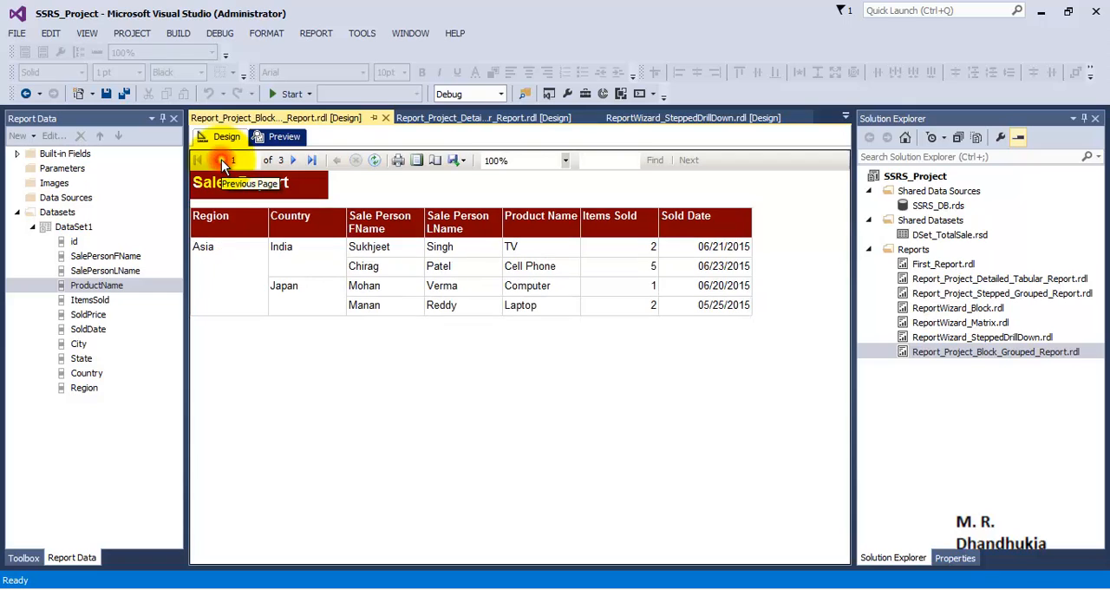
left_click(293, 161)
left_click(293, 161)
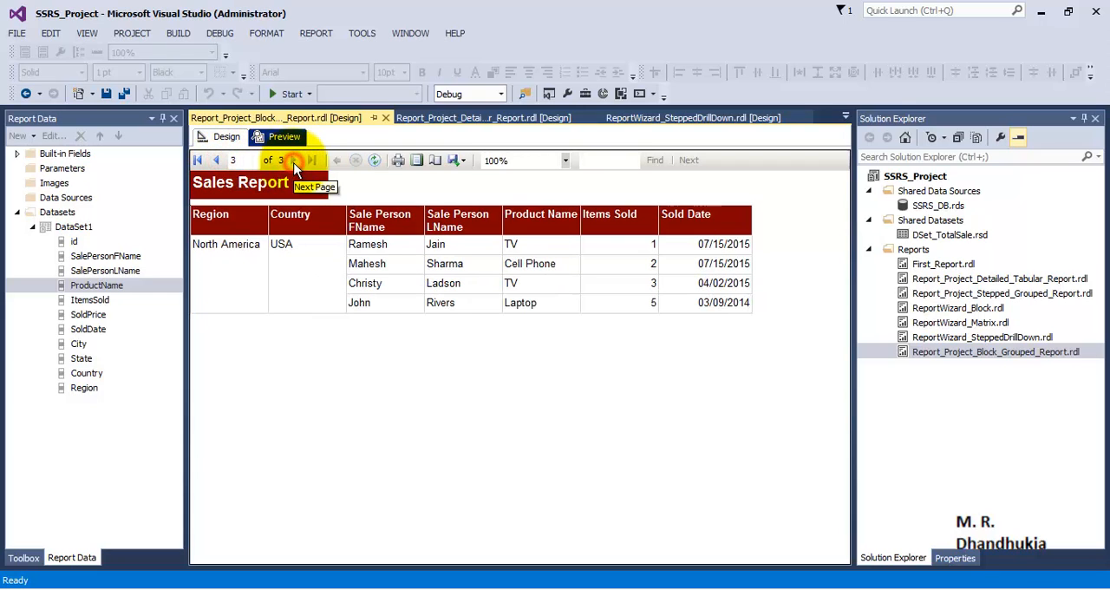
left_click(199, 160)
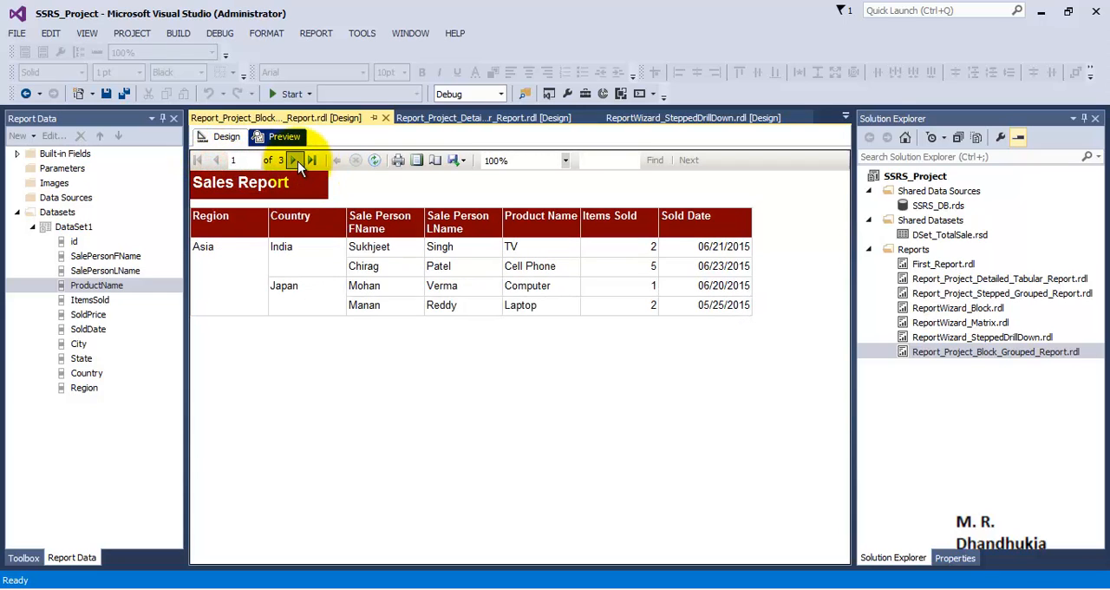
left_click(295, 161)
left_click(296, 161)
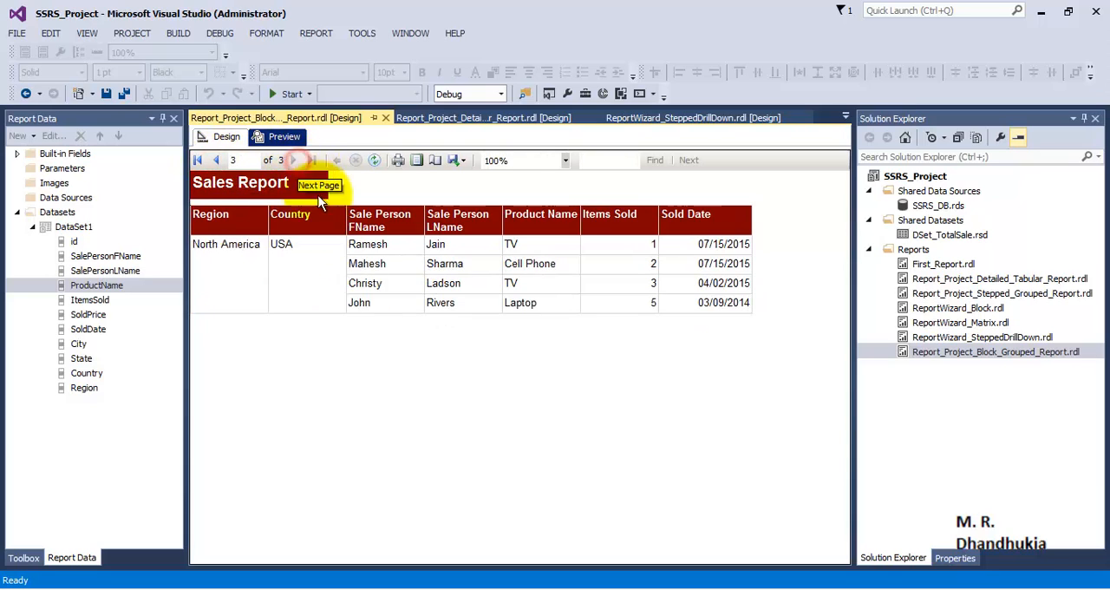
left_click(216, 160)
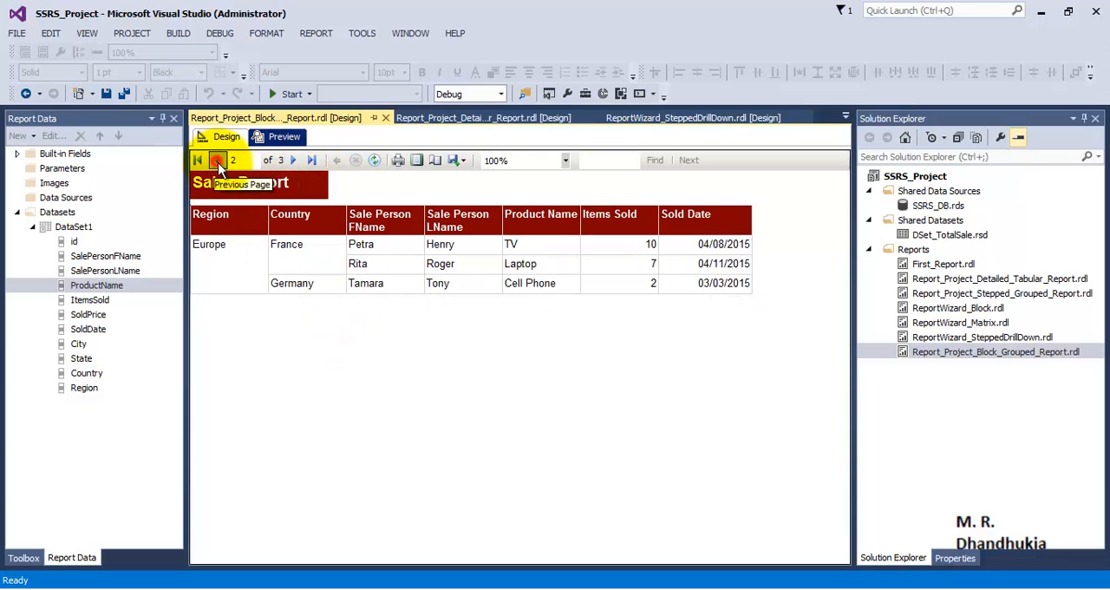
left_click(219, 162)
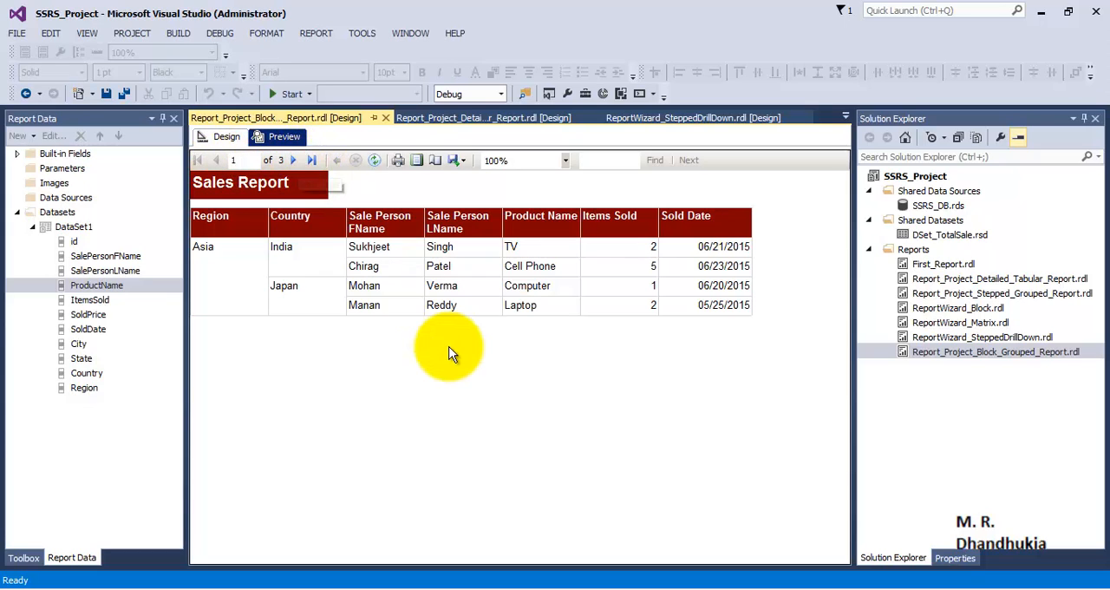
- Add a text box to the page header, spanning from above the Items Sold column to the table's right edge
left_click(226, 136)
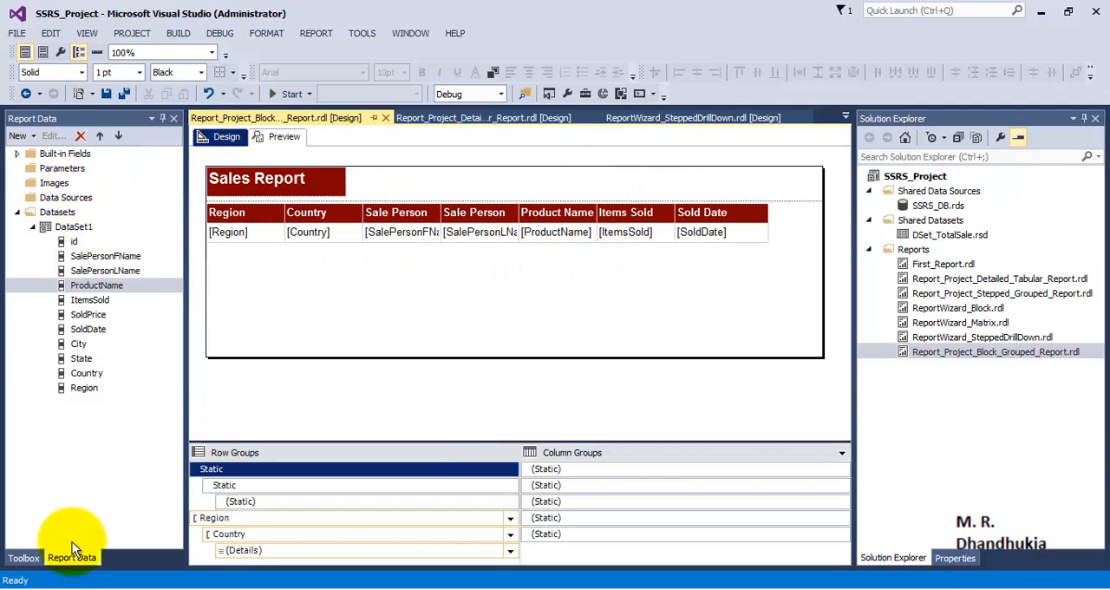
left_click(24, 557)
left_click_drag(69, 184, 561, 183)
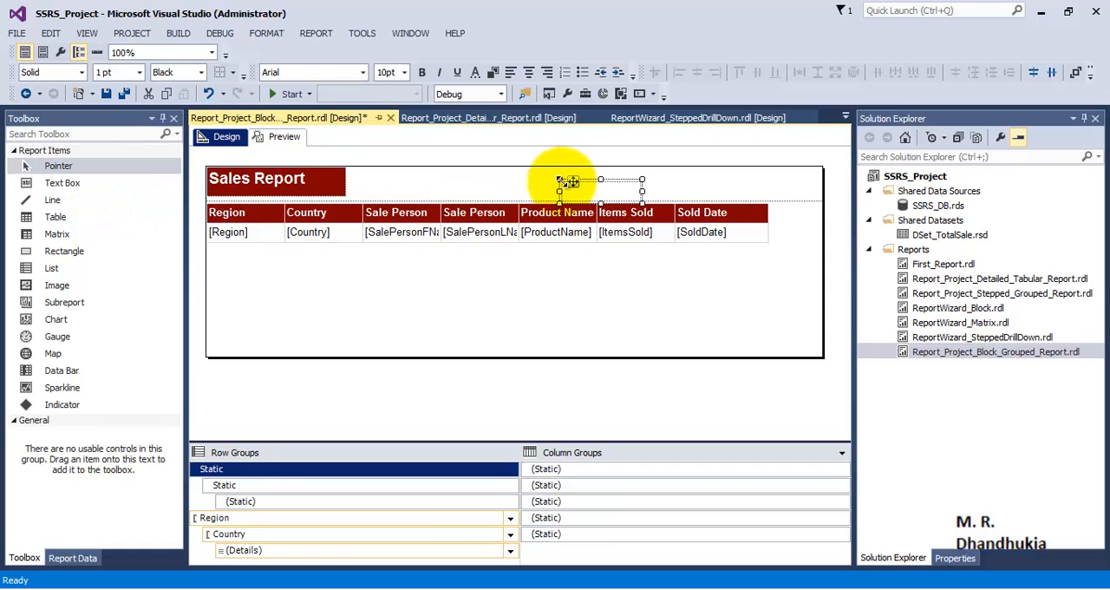
left_click(624, 185)
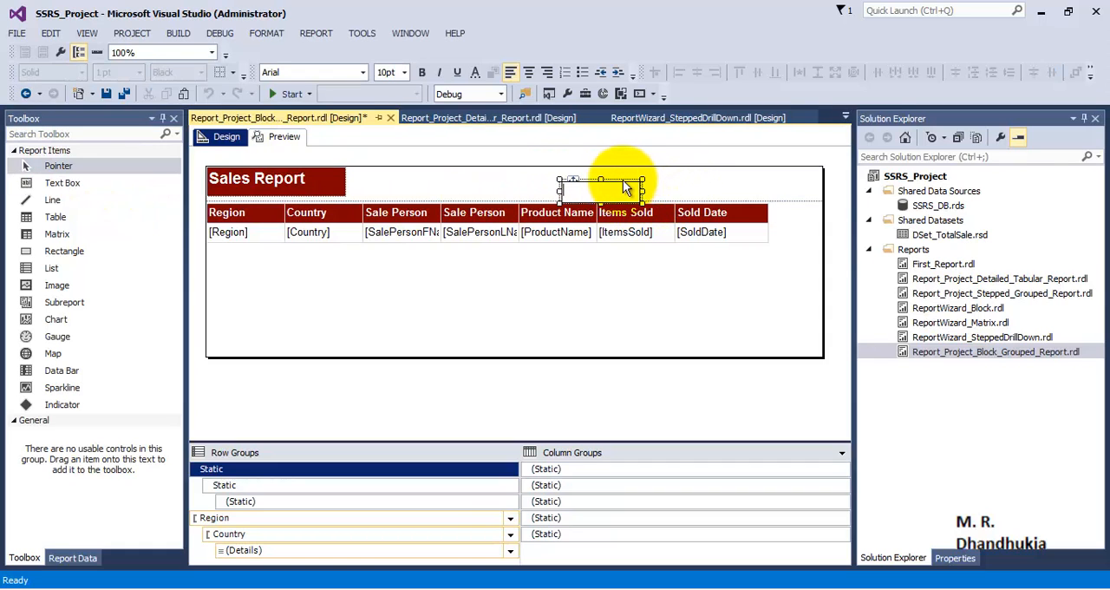
left_click_drag(576, 180, 656, 177)
left_click_drag(726, 187, 769, 188)
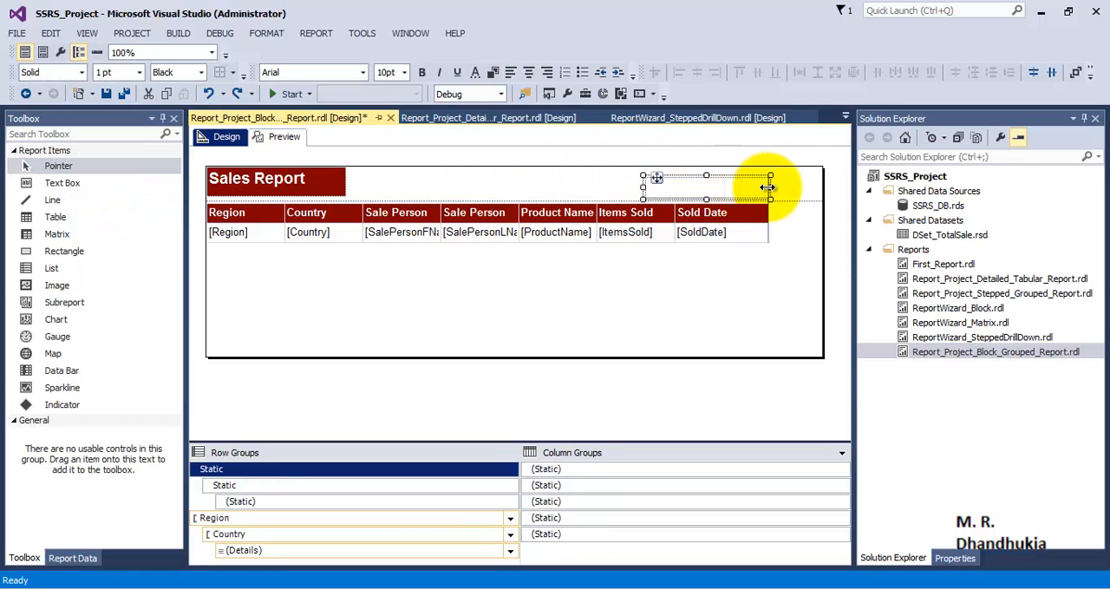
left_click_drag(642, 188, 627, 186)
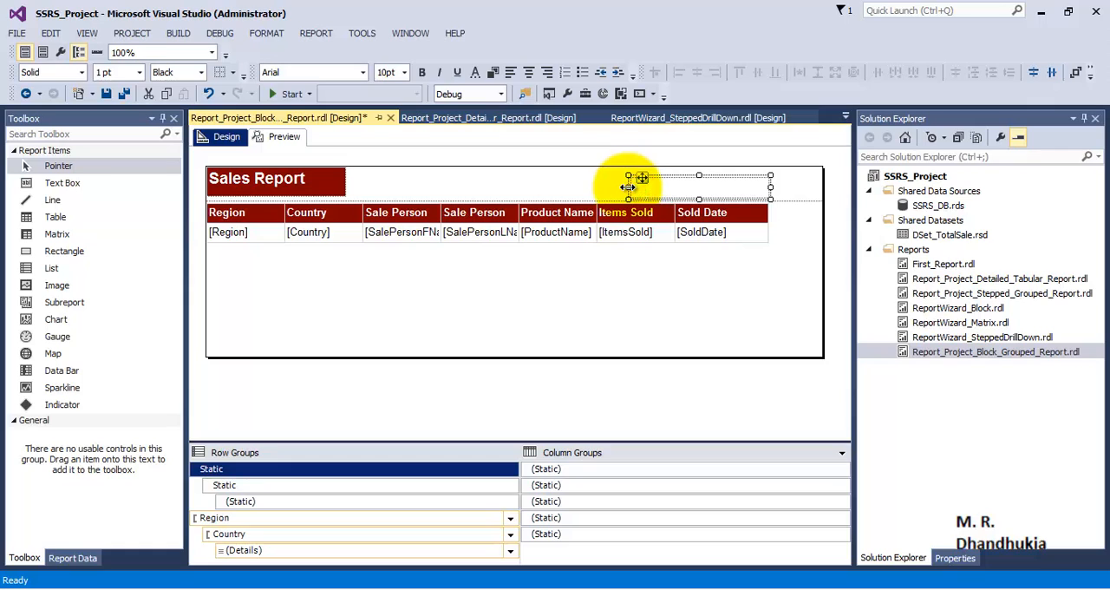
- Set the page header text box's expression to the built-in field =Globals!ExecutionTime
left_click(689, 184)
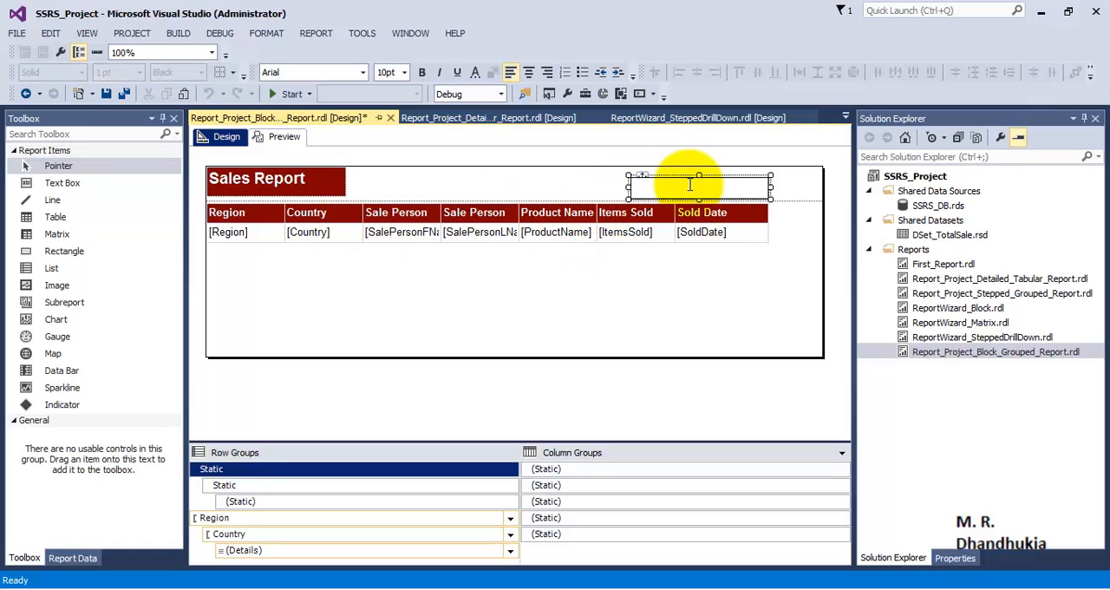
left_click(690, 258)
right_click(693, 180)
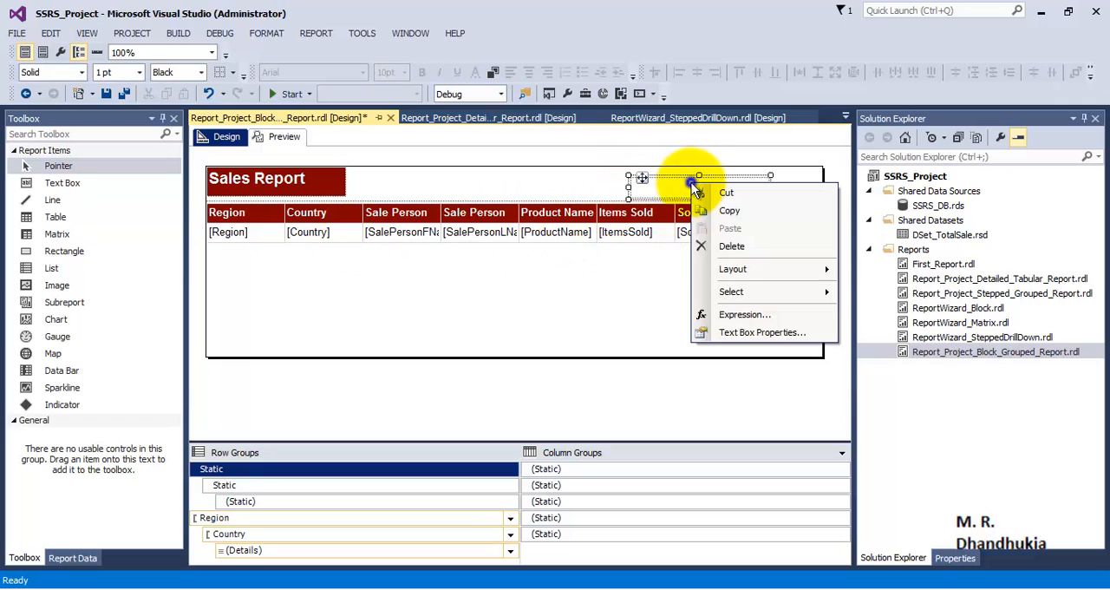
left_click(756, 313)
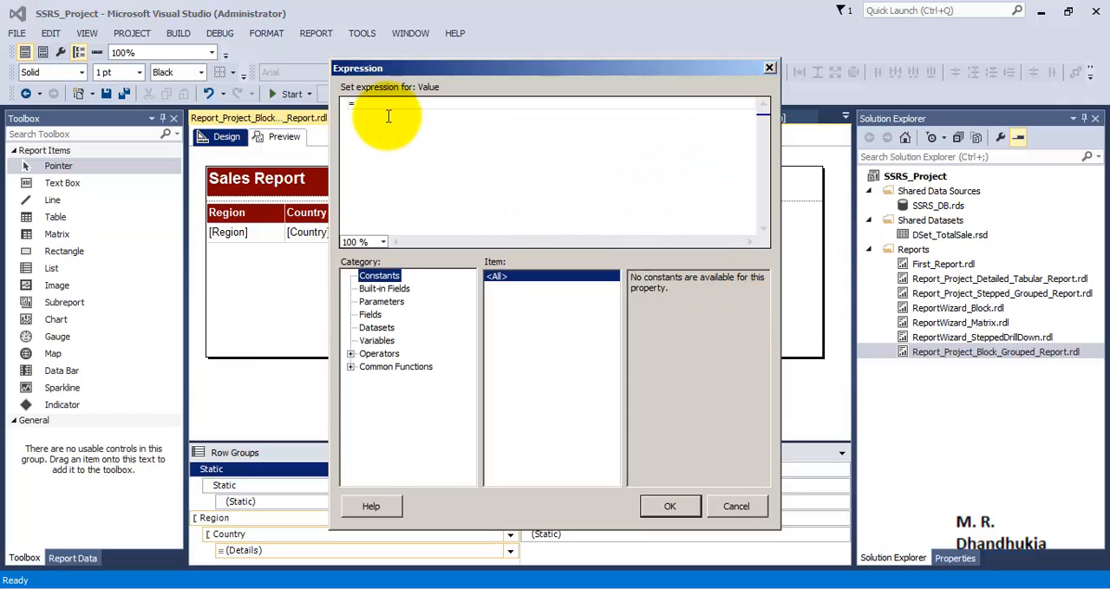
left_click(379, 289)
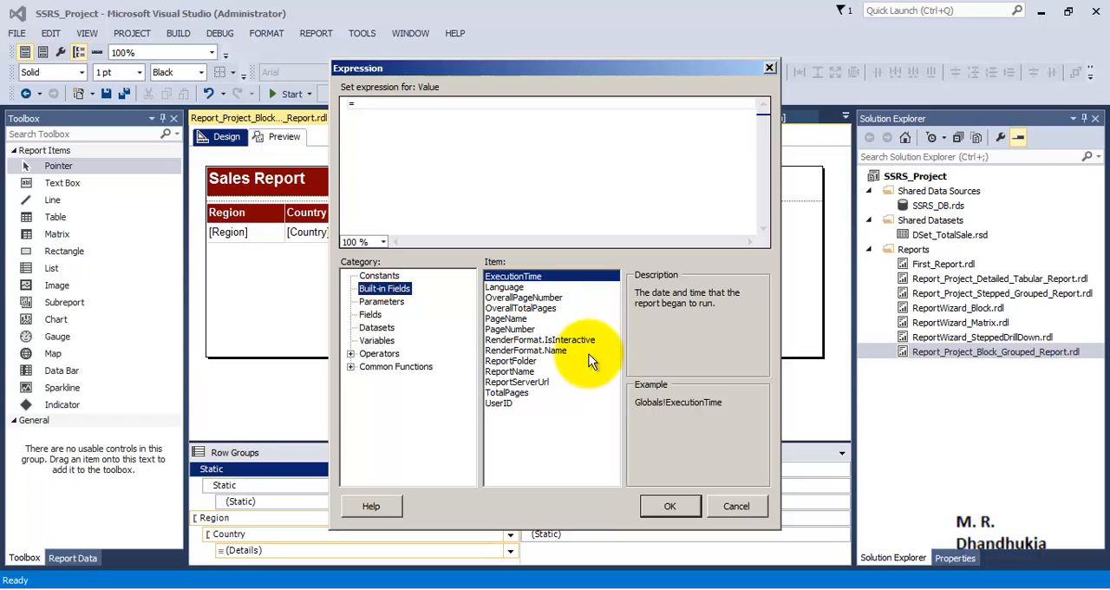
double_click(526, 277)
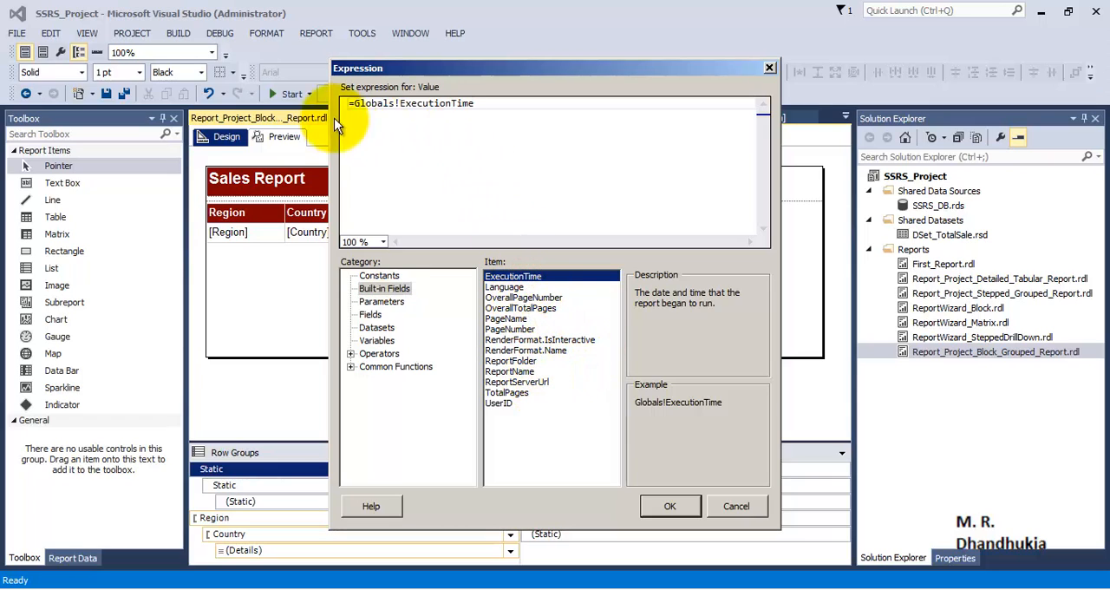
left_click_drag(496, 104, 354, 104)
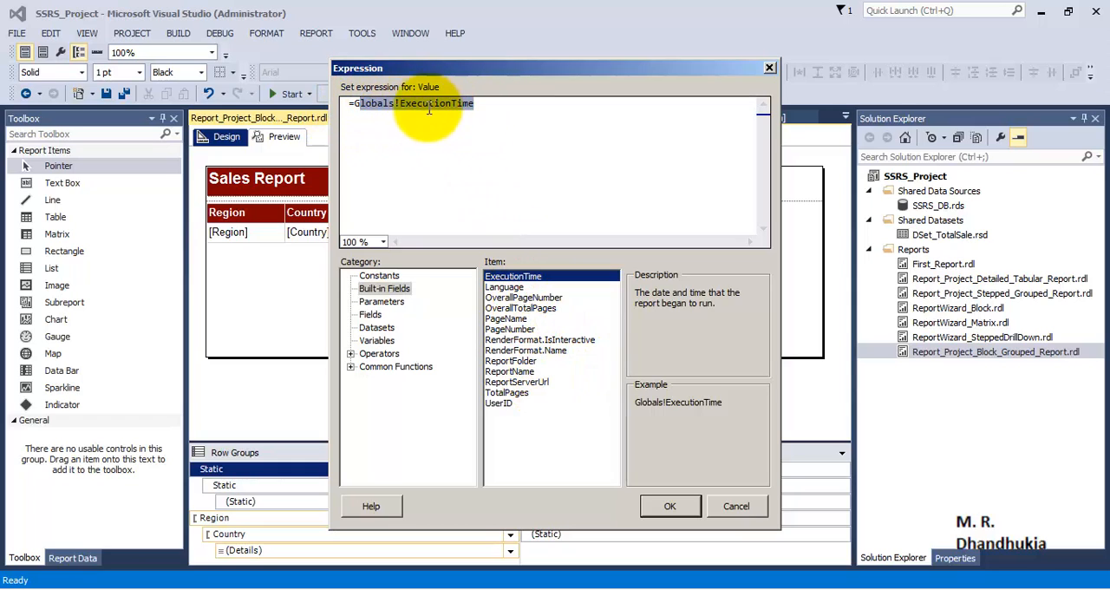
left_click(670, 506)
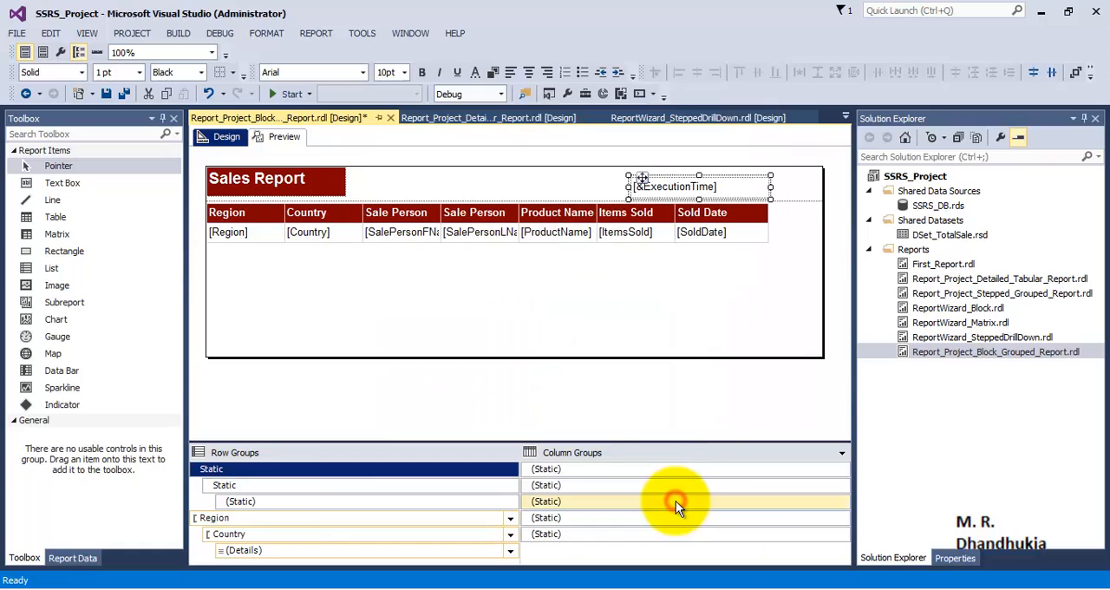
left_click(454, 293)
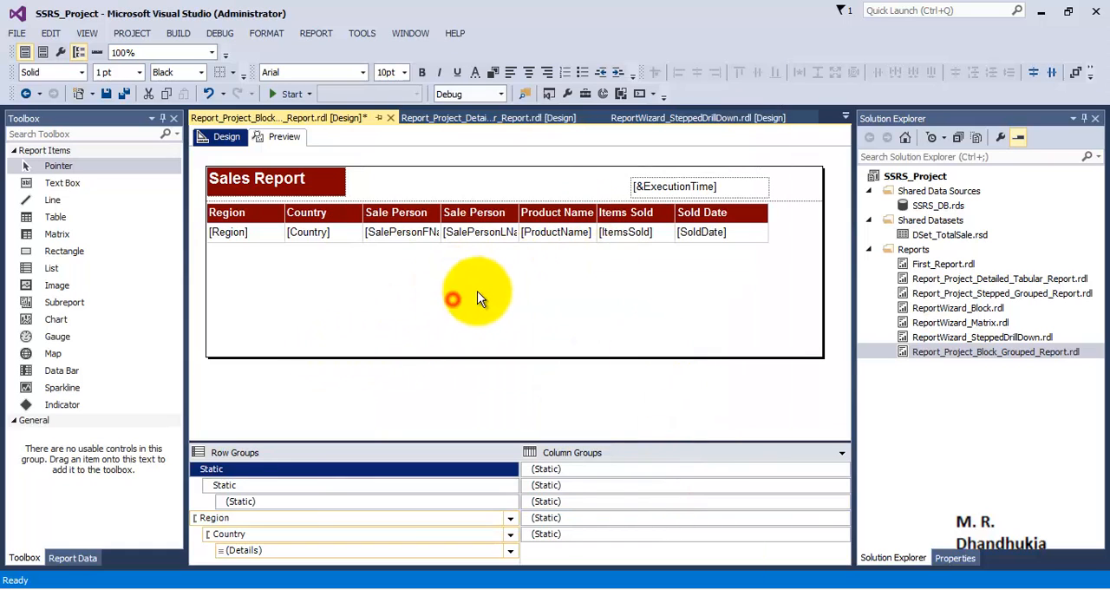
- Preview the report and page forward and back to check the execution time in the header of every page
left_click(286, 137)
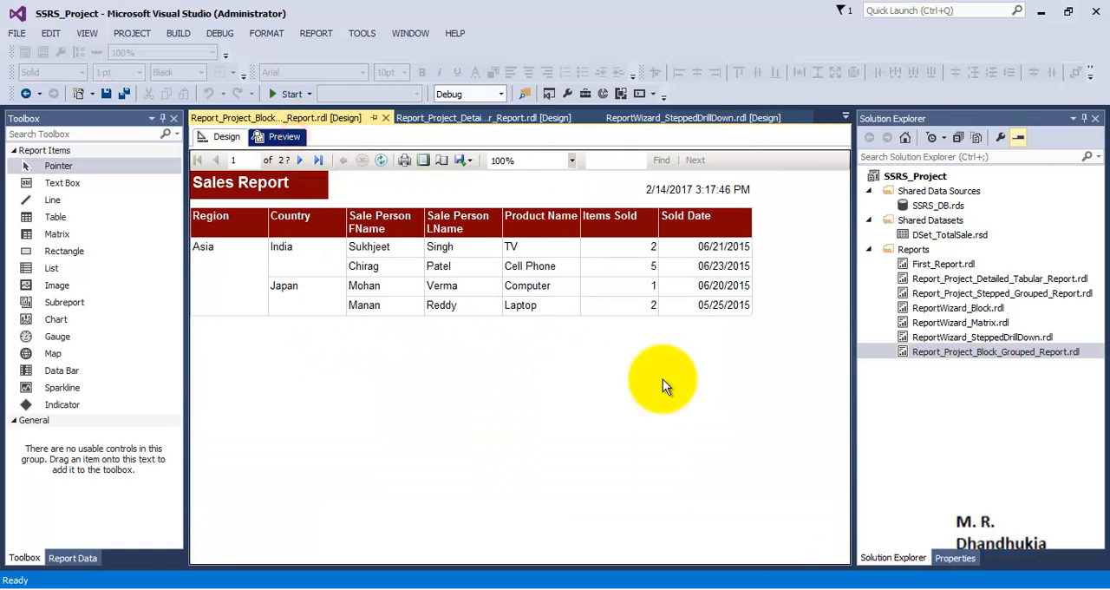
left_click(298, 161)
left_click(298, 160)
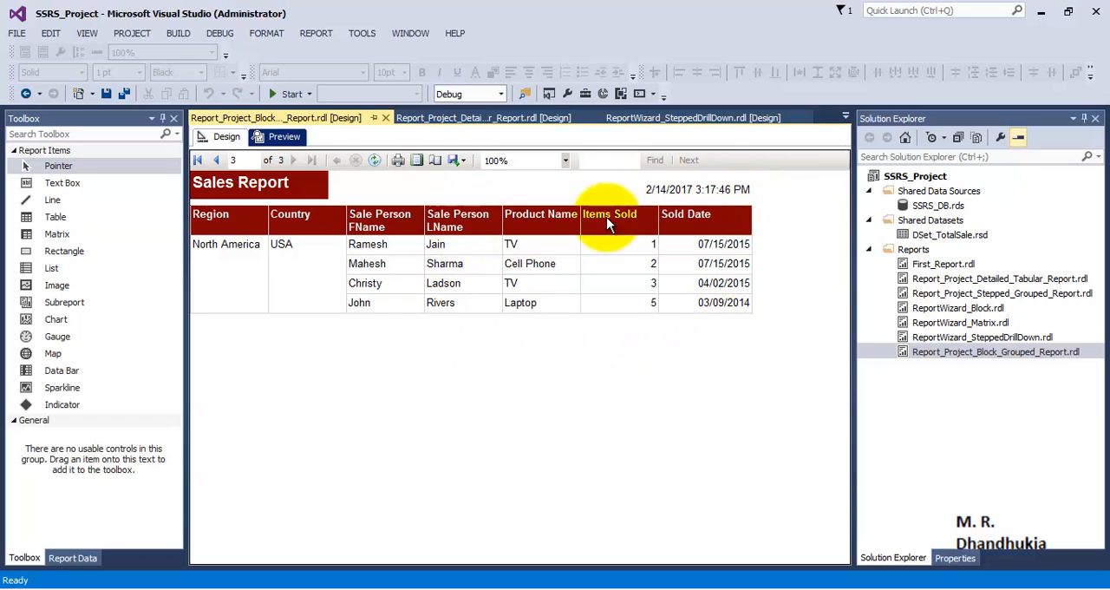
left_click(221, 160)
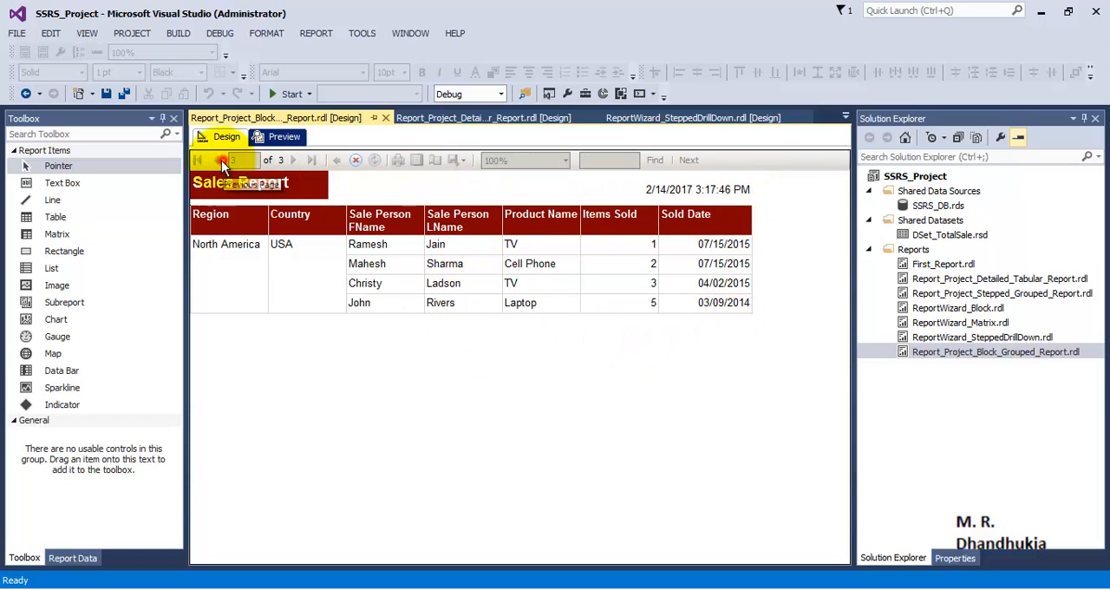
left_click(221, 161)
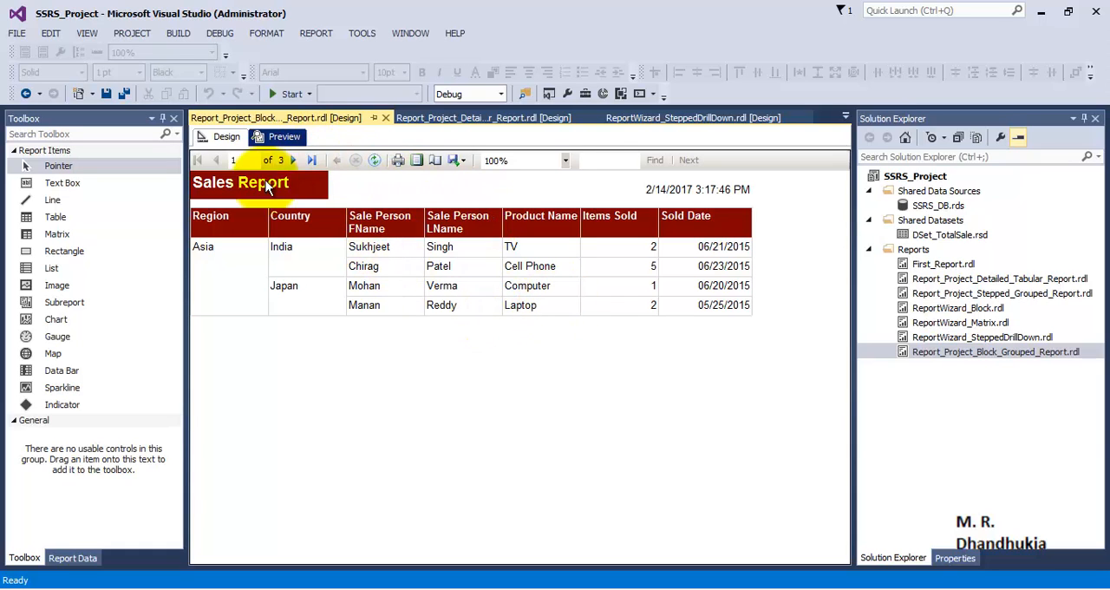
- Add a page footer to the report design and place a text box in it, aligned beneath the header's execution time box
left_click(224, 136)
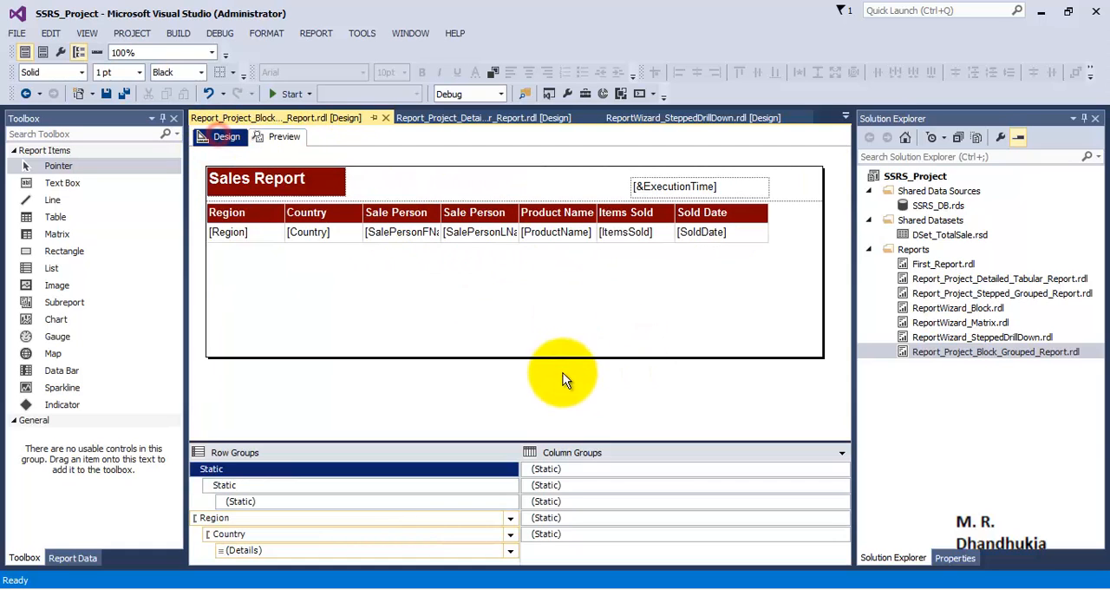
right_click(634, 384)
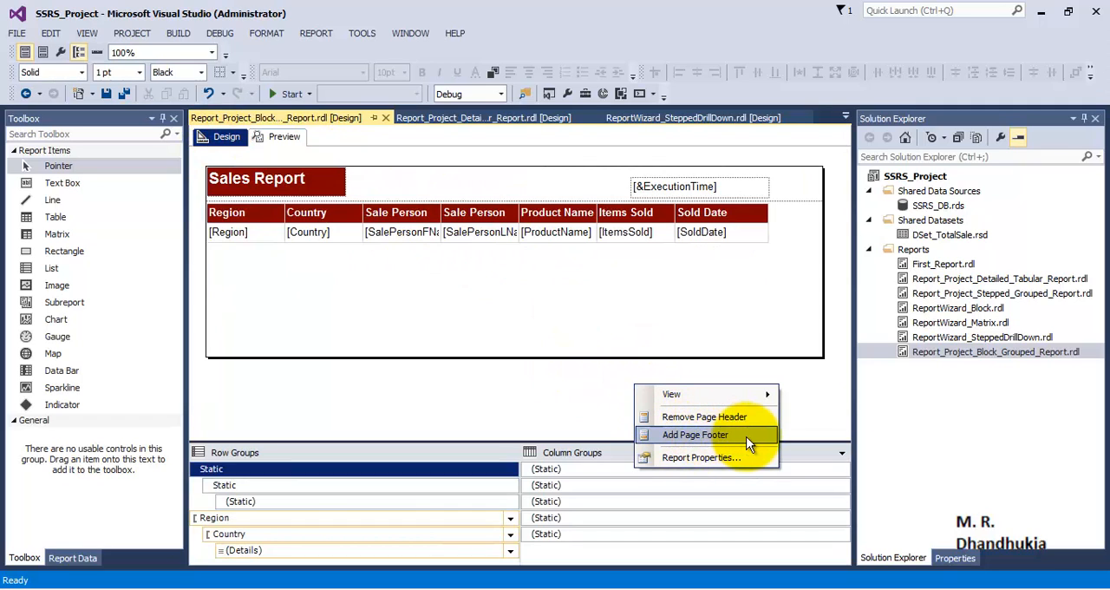
left_click(694, 434)
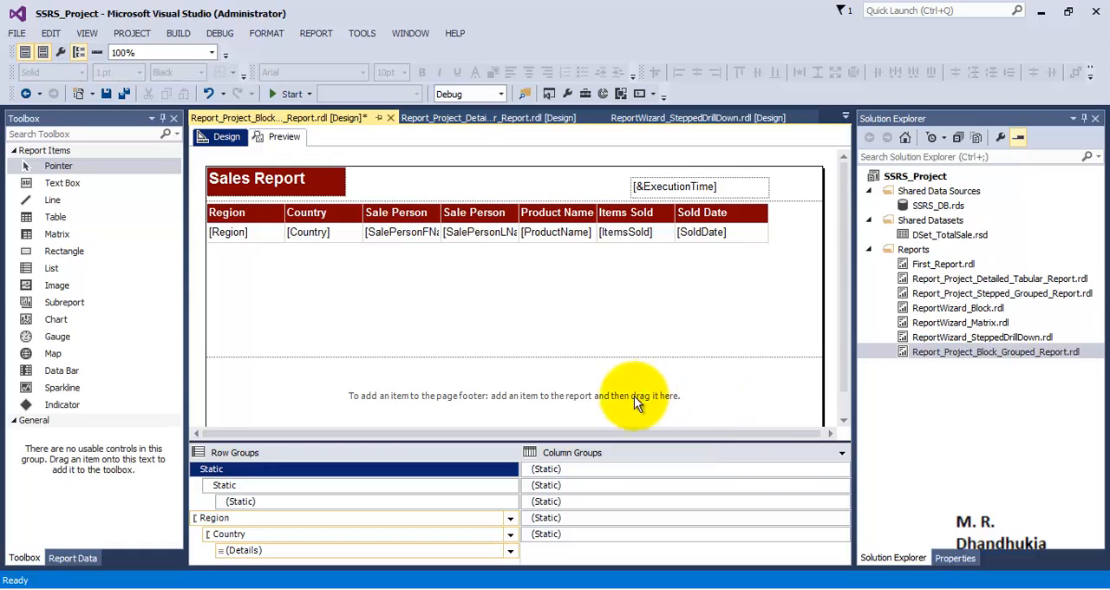
left_click_drag(566, 359, 544, 348)
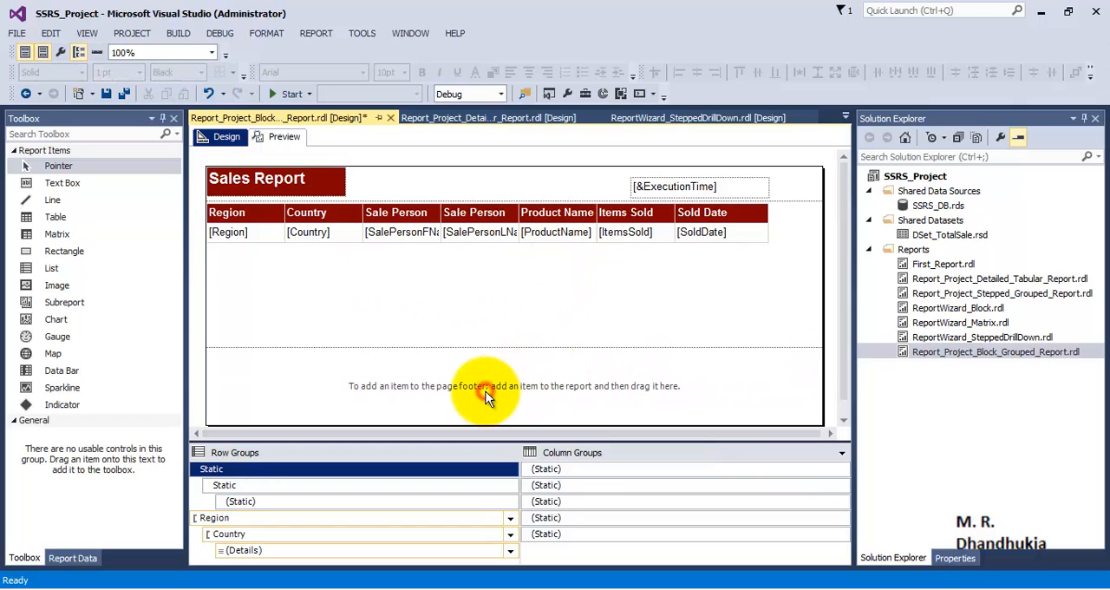
mouse_move(68, 182)
left_mouse_down()
mouse_move(521, 394)
mouse_move(612, 382)
mouse_move(748, 395)
left_mouse_up()
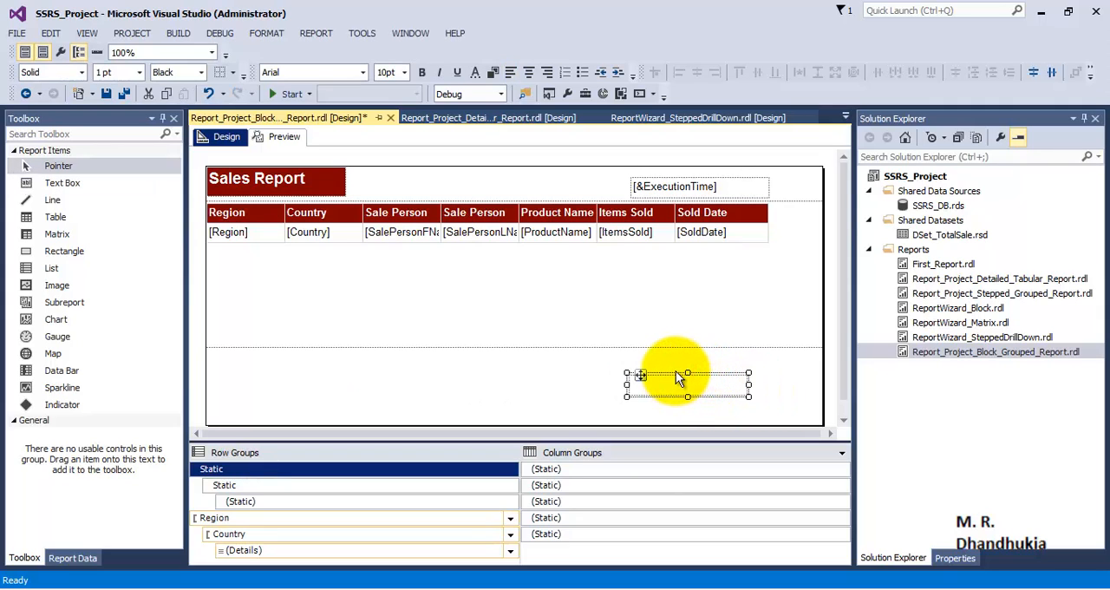
left_click_drag(679, 379, 636, 384)
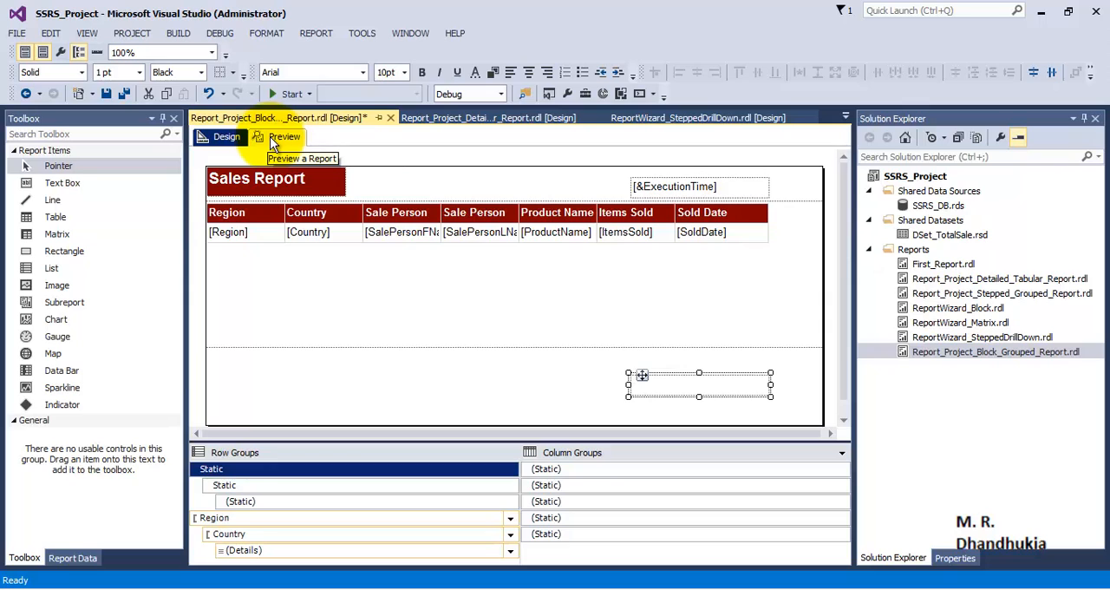
- Enter the footer text box's expression as = "Page " & Globals!PageName & " of " & Globals!TotalPages
right_click(694, 379)
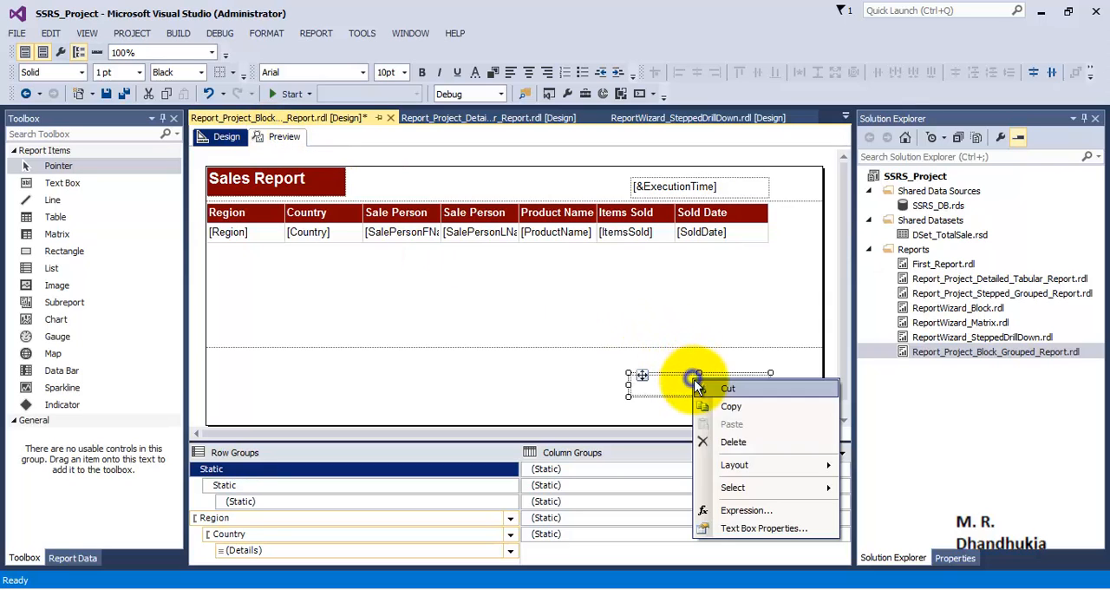
left_click(730, 510)
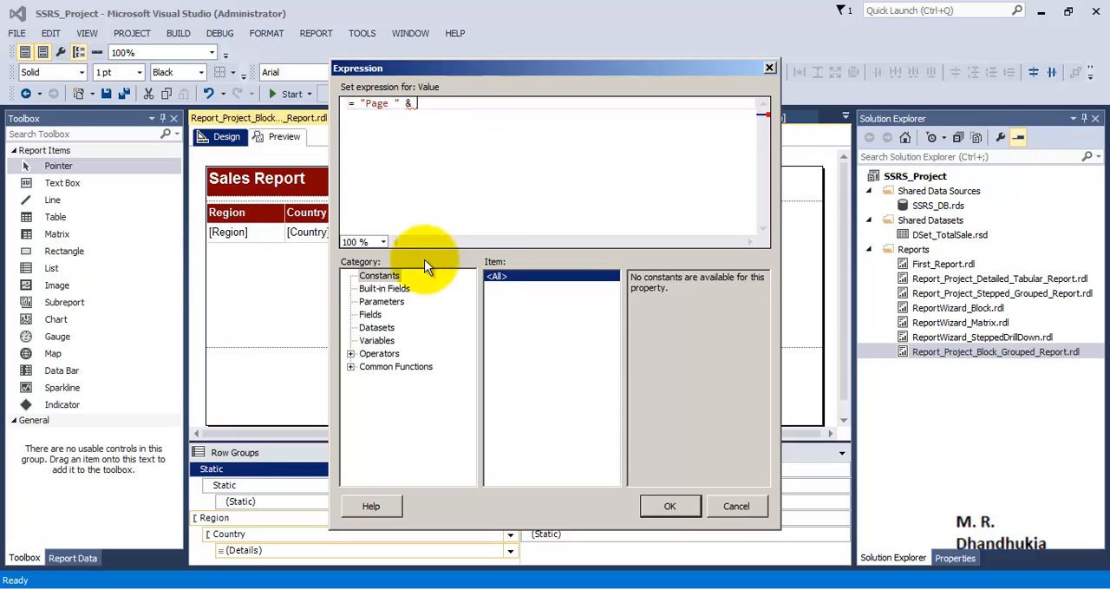
left_click(379, 287)
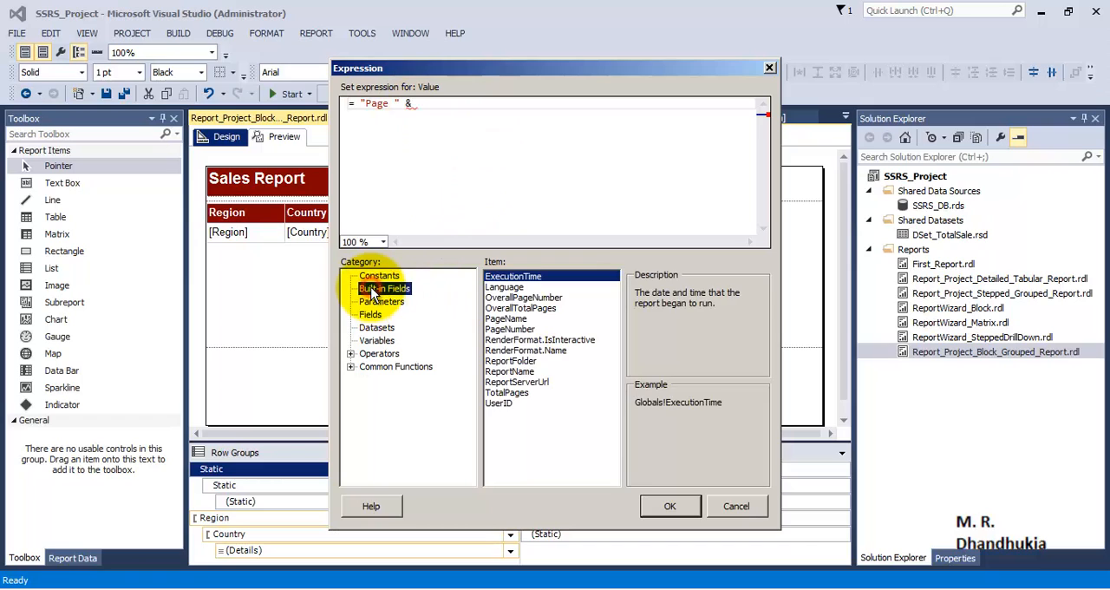
double_click(509, 320)
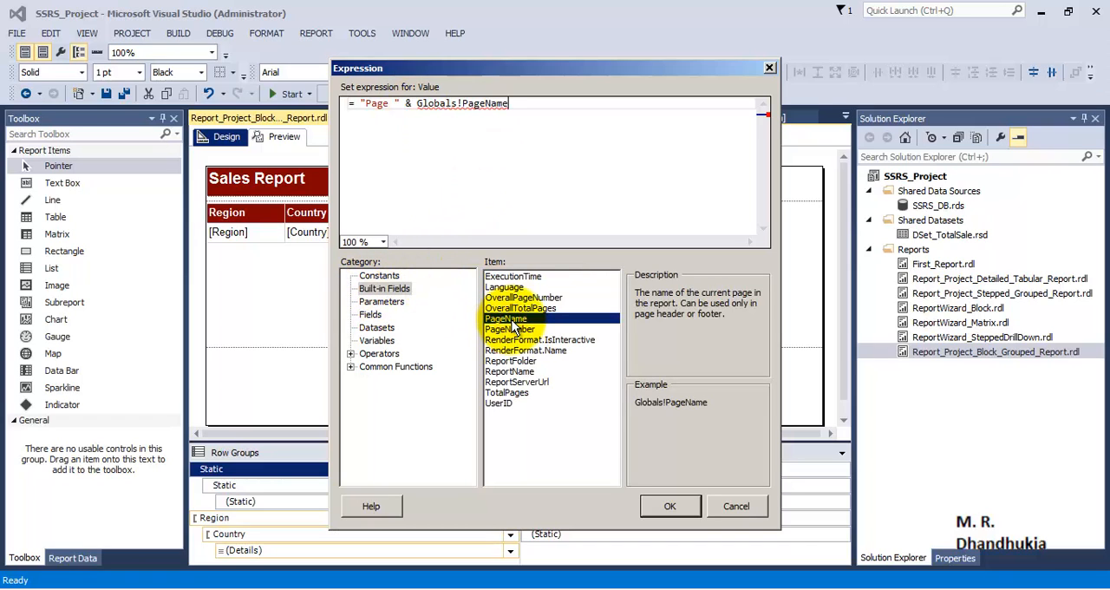
type("& \" of \" &")
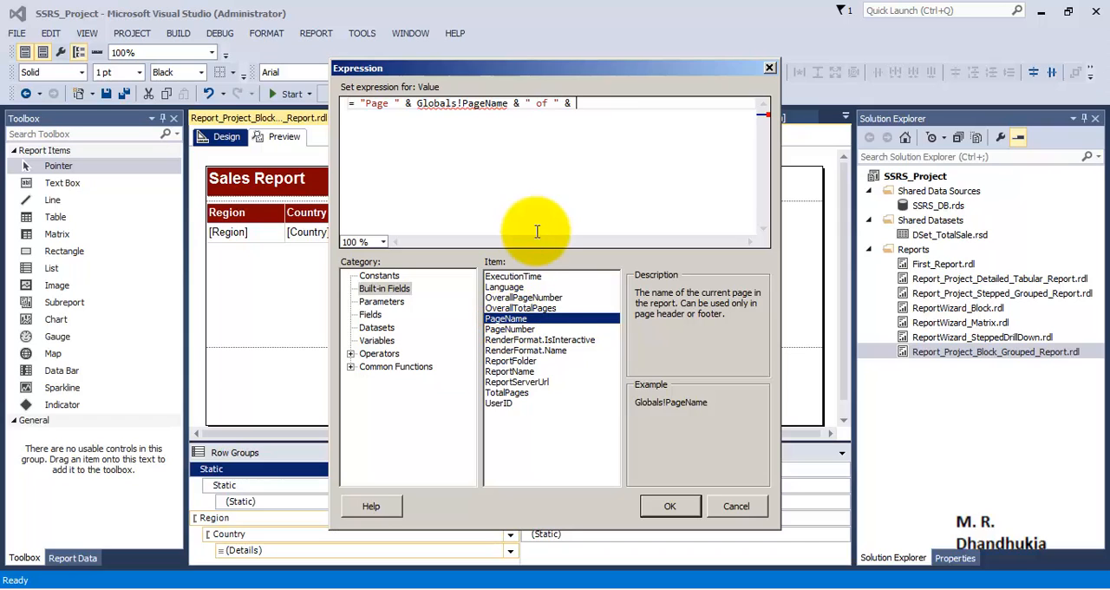
double_click(506, 392)
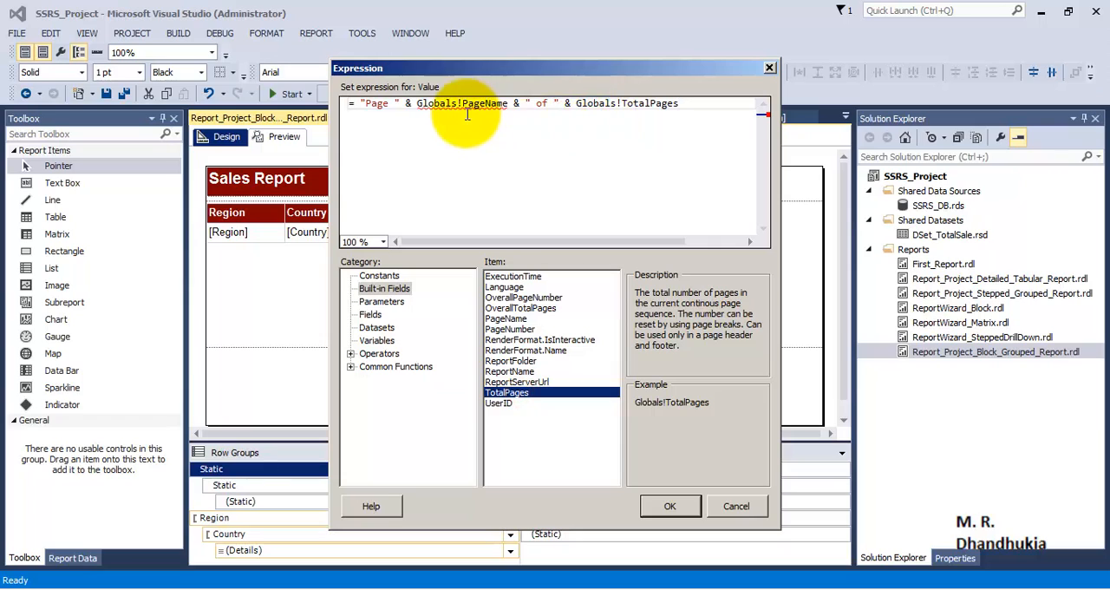
- Replace Globals!PageName with Globals!PageNumber in the footer expression and apply the expression
left_click_drag(508, 103, 417, 103)
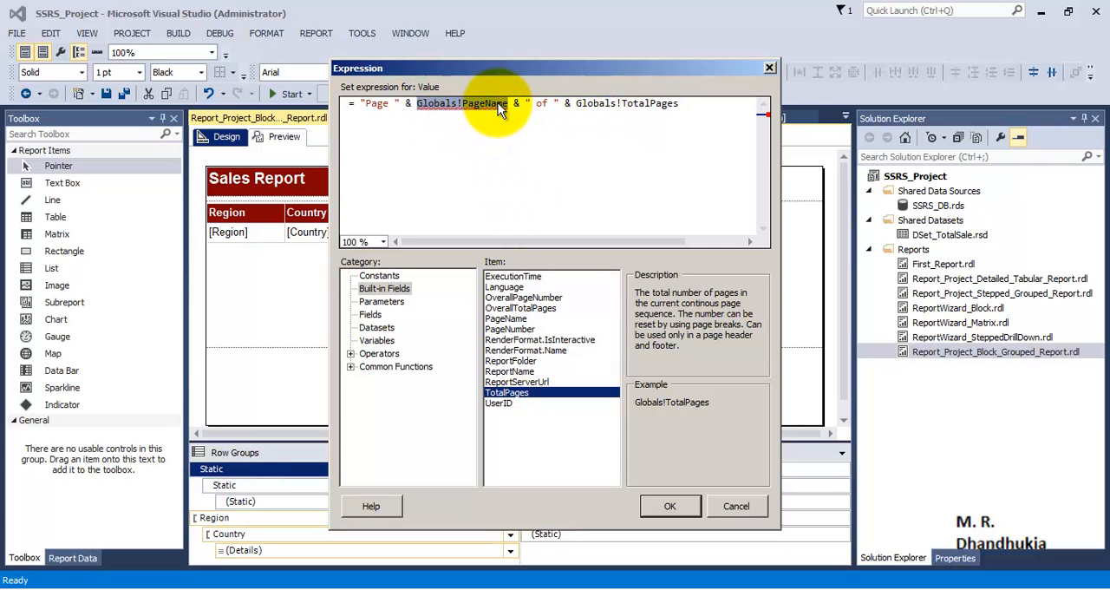
left_click(515, 319)
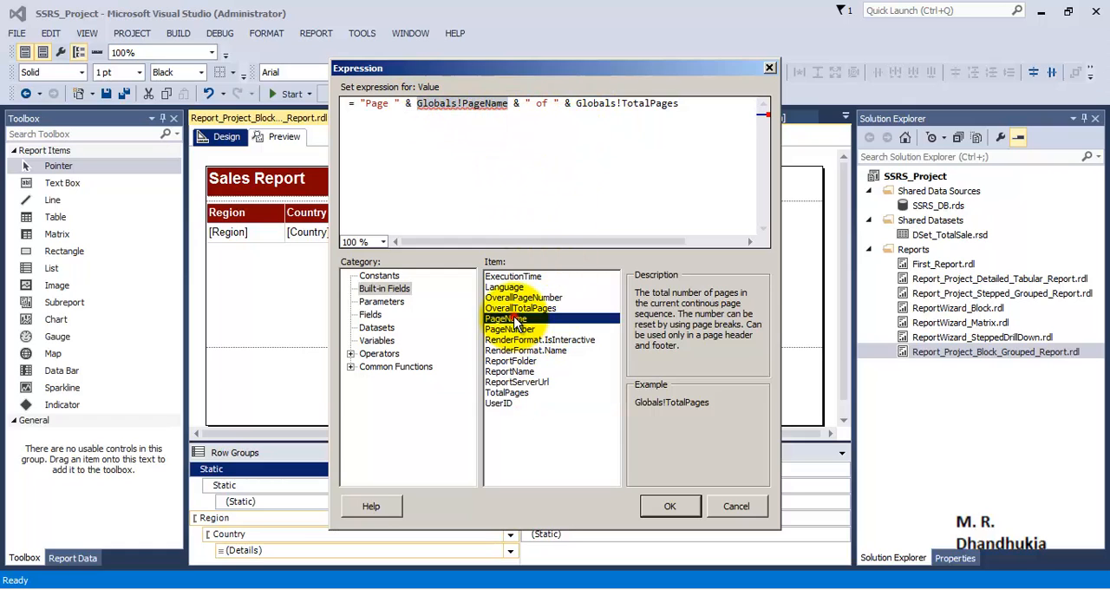
left_click(498, 108)
left_click_drag(509, 105, 465, 109)
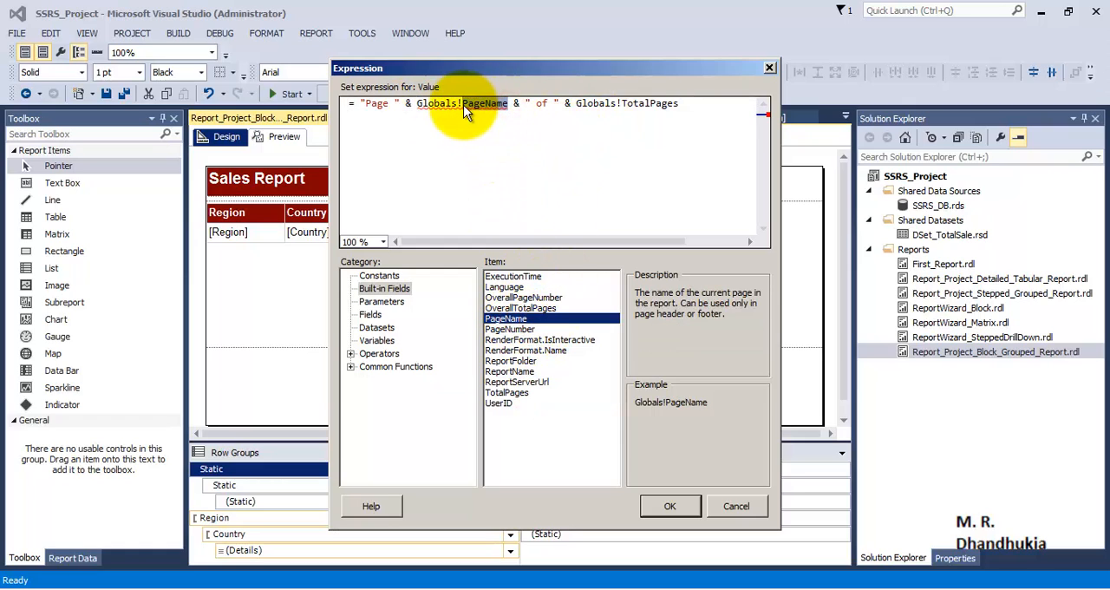
key("BackSpace")
key("BackSpace")
key("BackSpace")
key("BackSpace")
key("BackSpace")
key("BackSpace")
key("BackSpace")
key("BackSpace")
key("BackSpace")
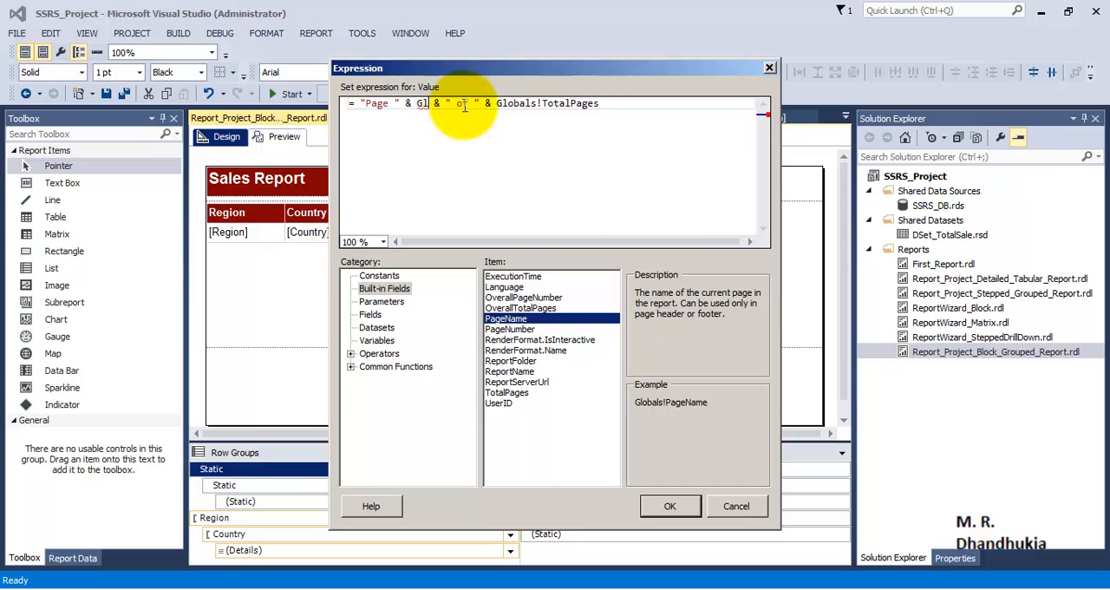
double_click(509, 330)
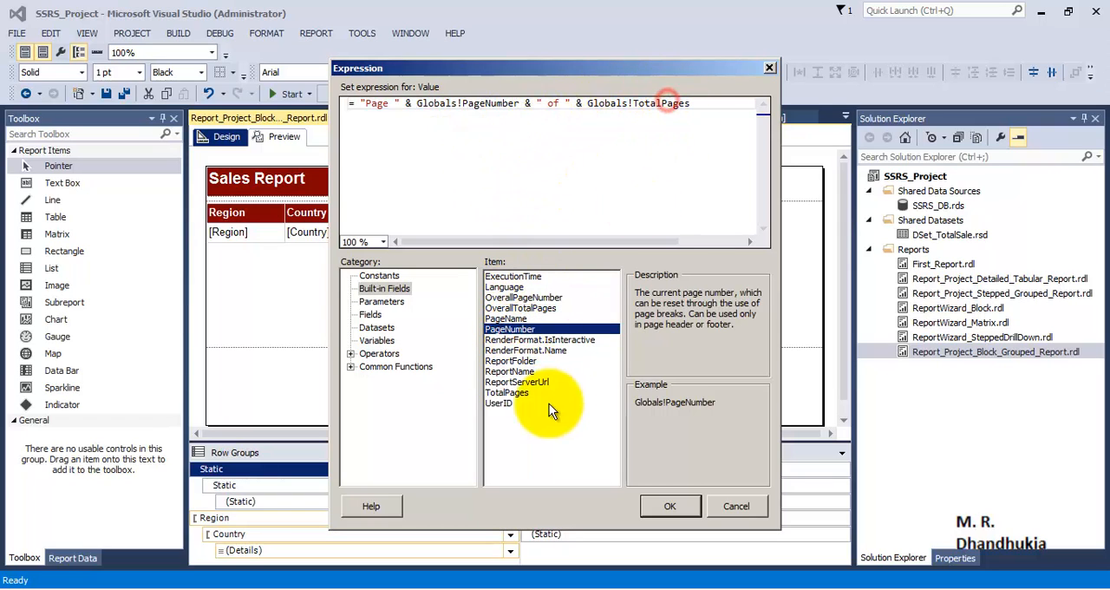
left_click_drag(693, 103, 588, 104)
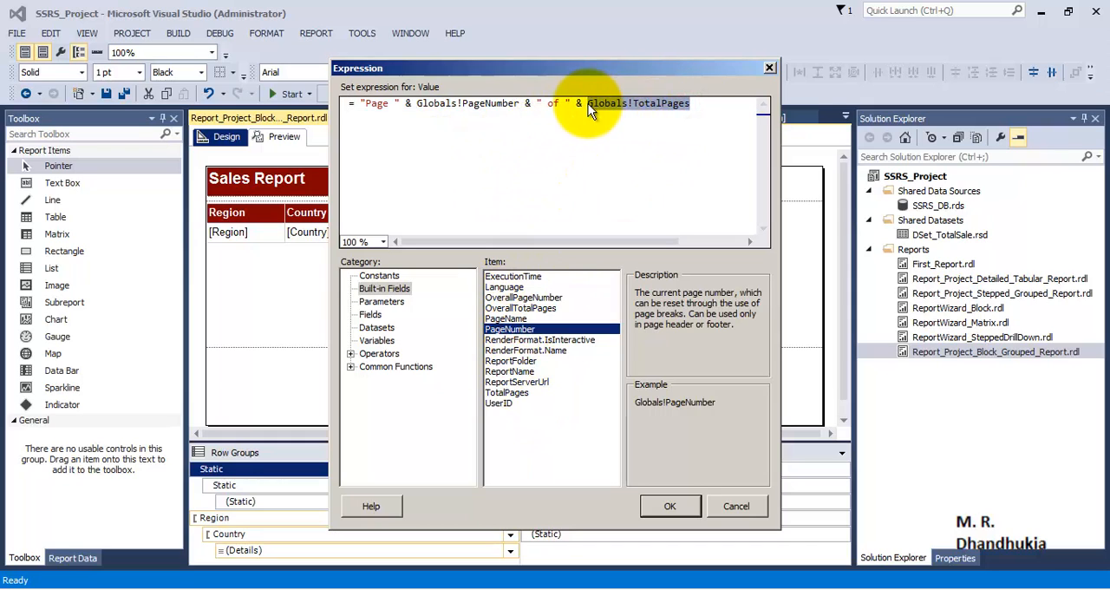
left_click(668, 508)
- Preview the report and page through to the last page to check the page numbering in the footer
left_click(283, 137)
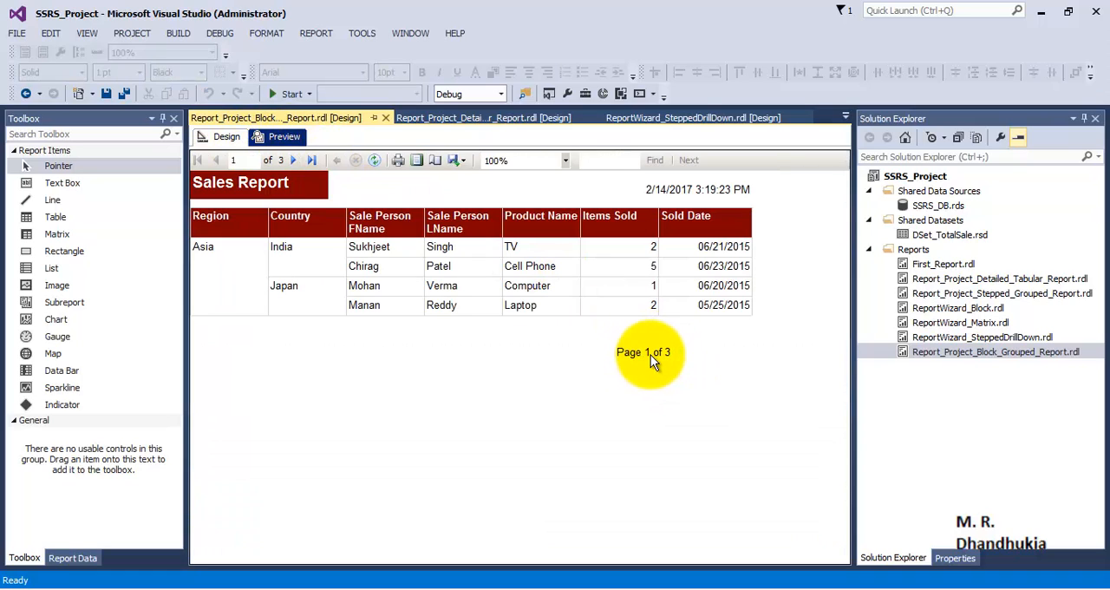
left_click(293, 160)
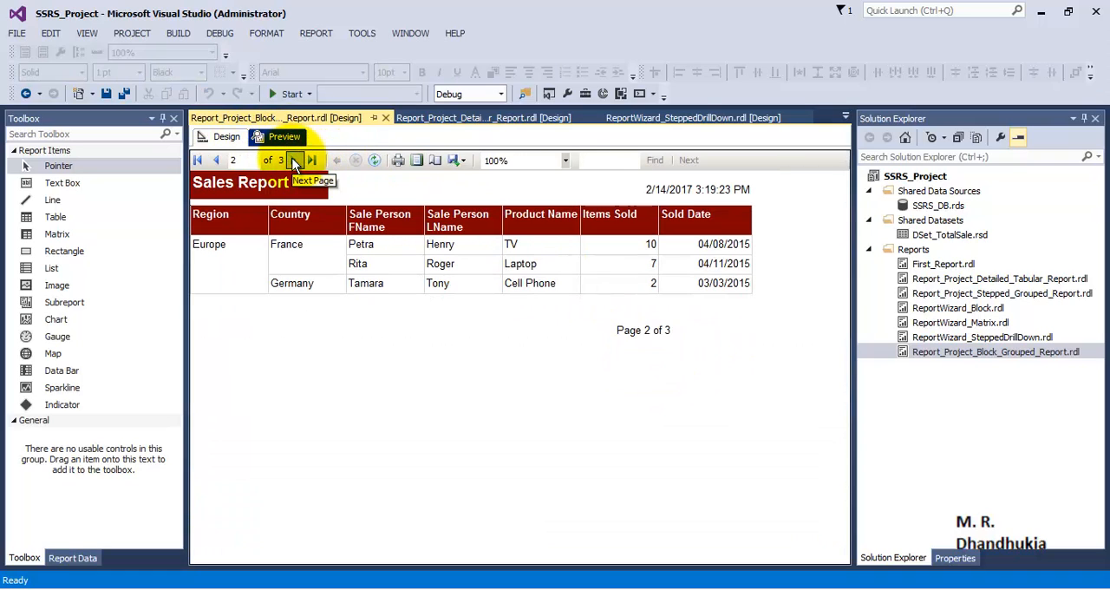
left_click(293, 160)
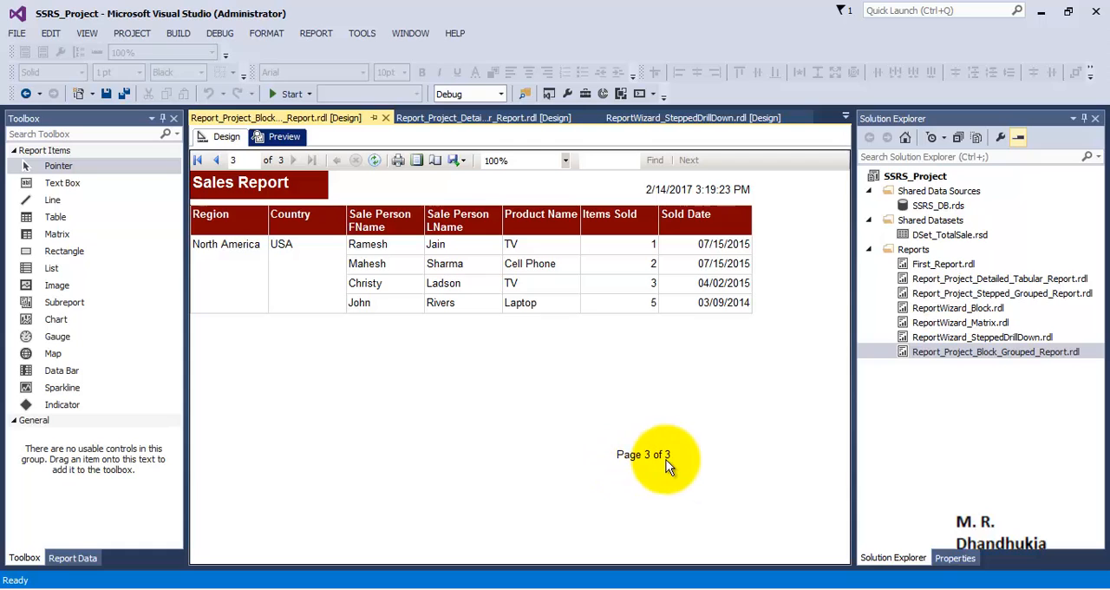
- Right-align the page number text box in the report footer
left_click(217, 138)
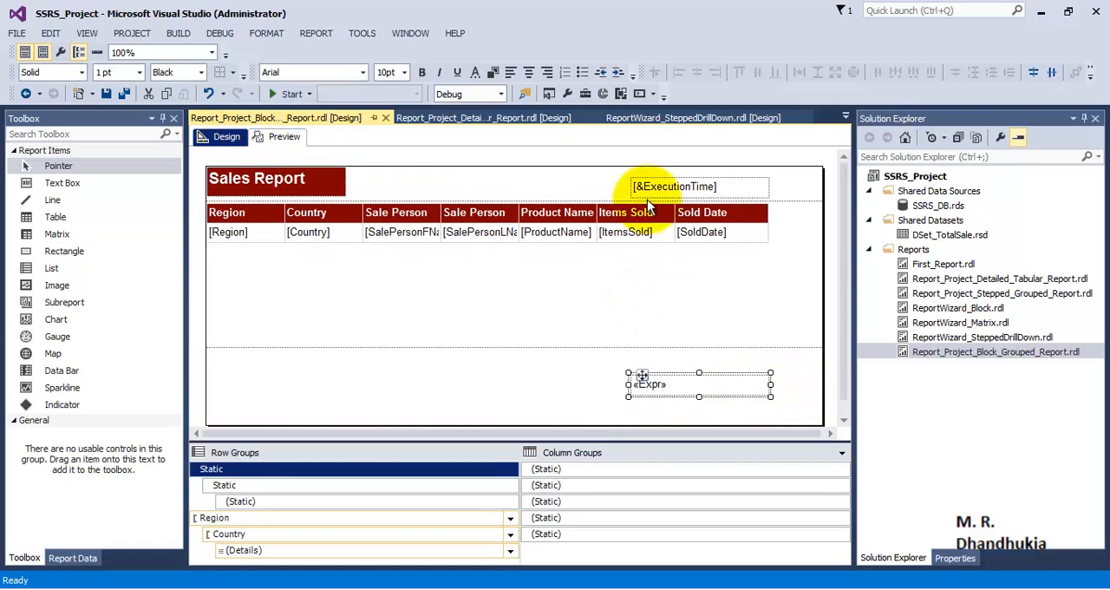
left_click(546, 73)
- Preview the report again and page forward and back to check the footer's text alignment on every page
left_click(279, 138)
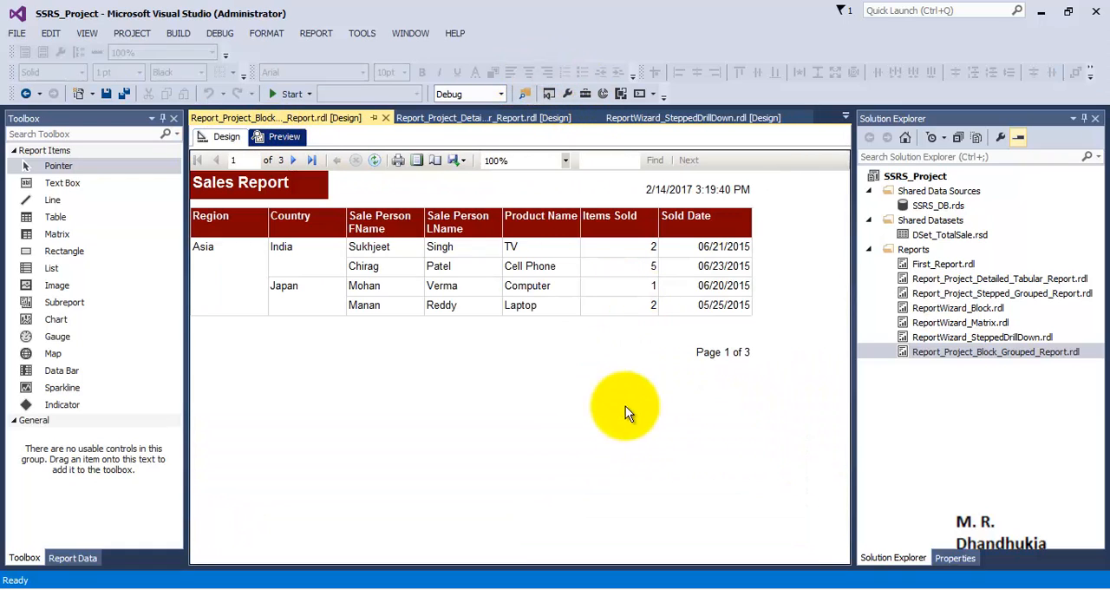
left_click(296, 162)
left_click(295, 162)
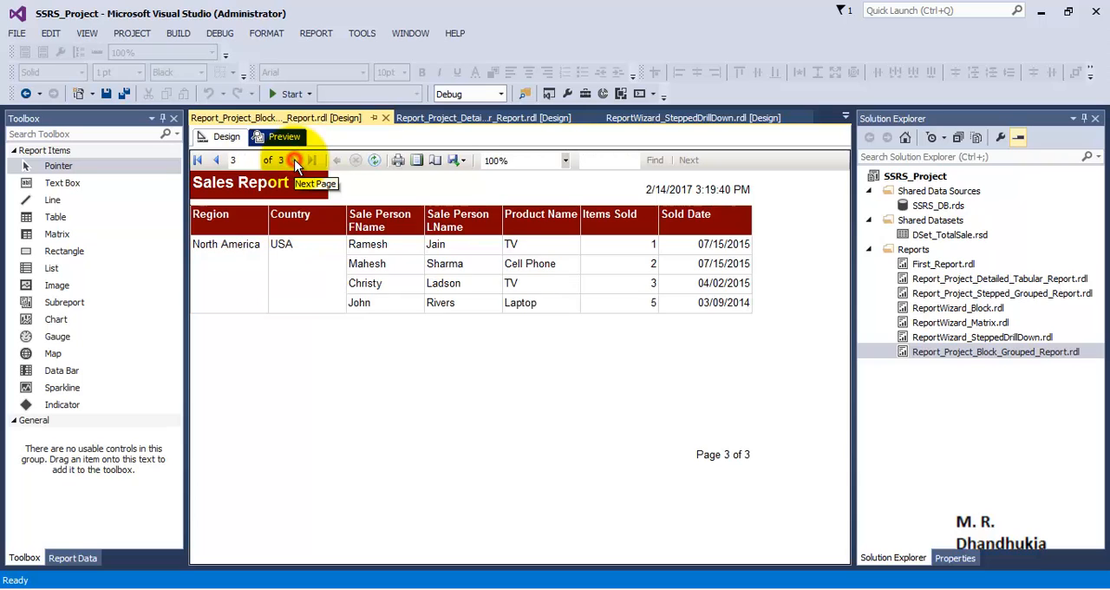
left_click(221, 160)
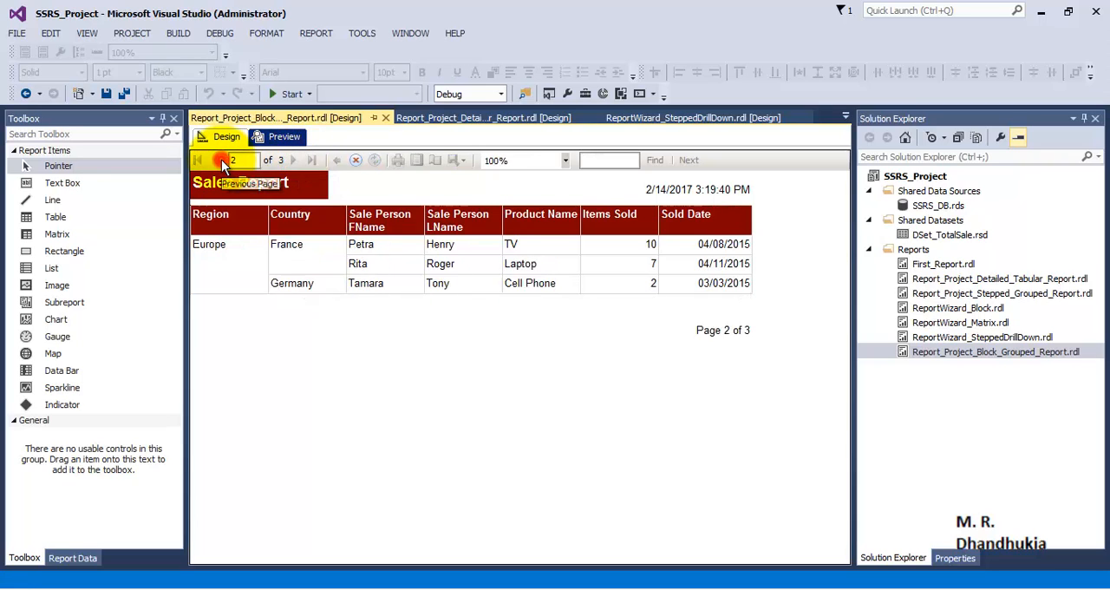
left_click(221, 159)
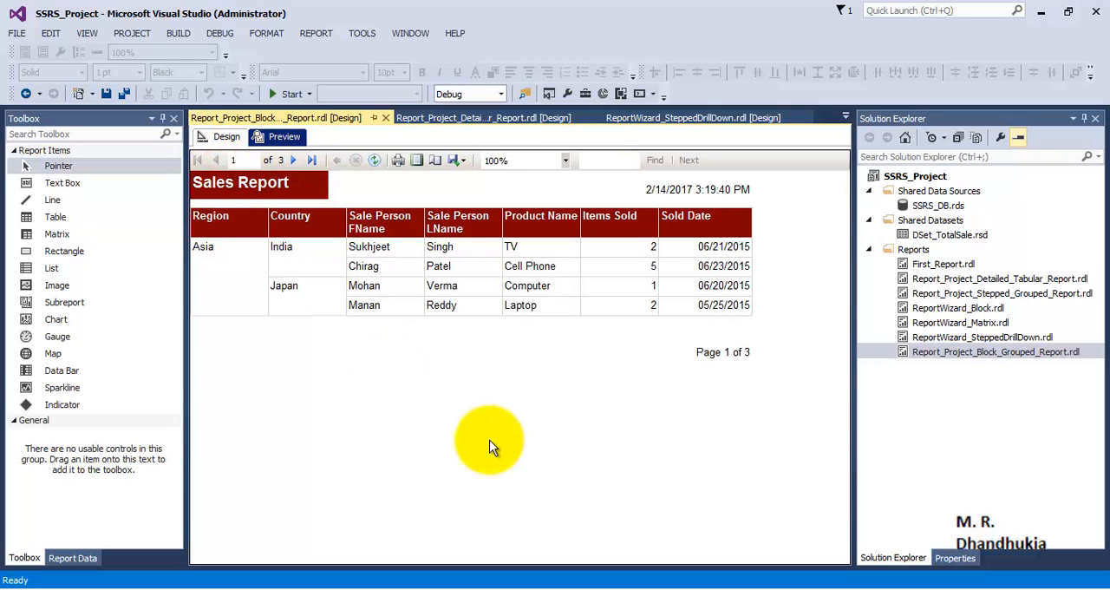